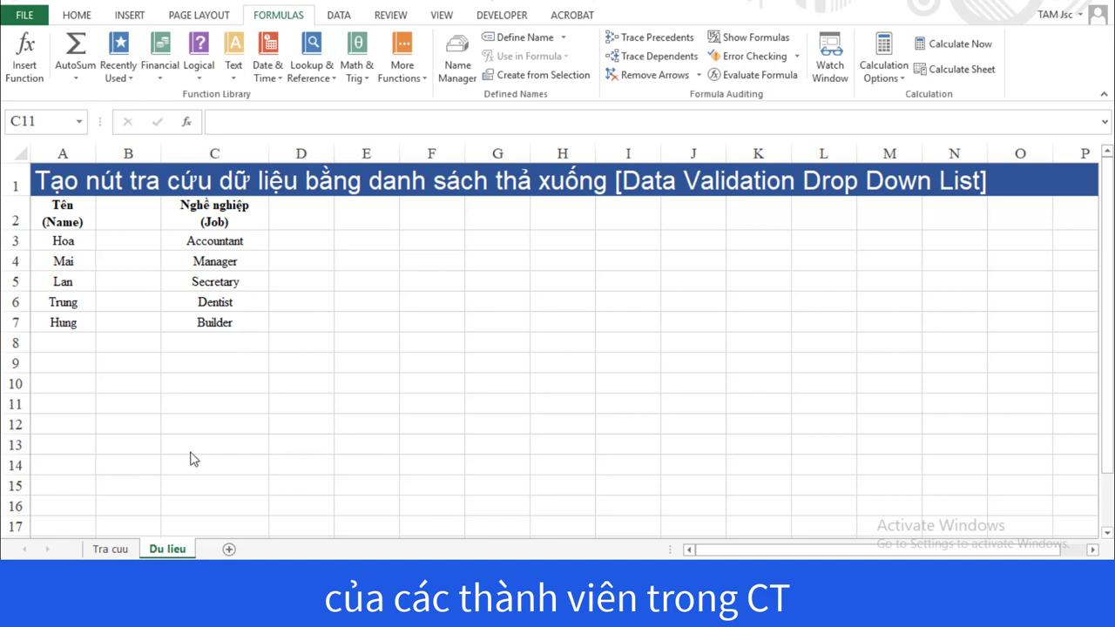
- Review target cells A3 (names) and C3 (jobs) on Tra cuu, then return to Du lieu
left_click(116, 551)
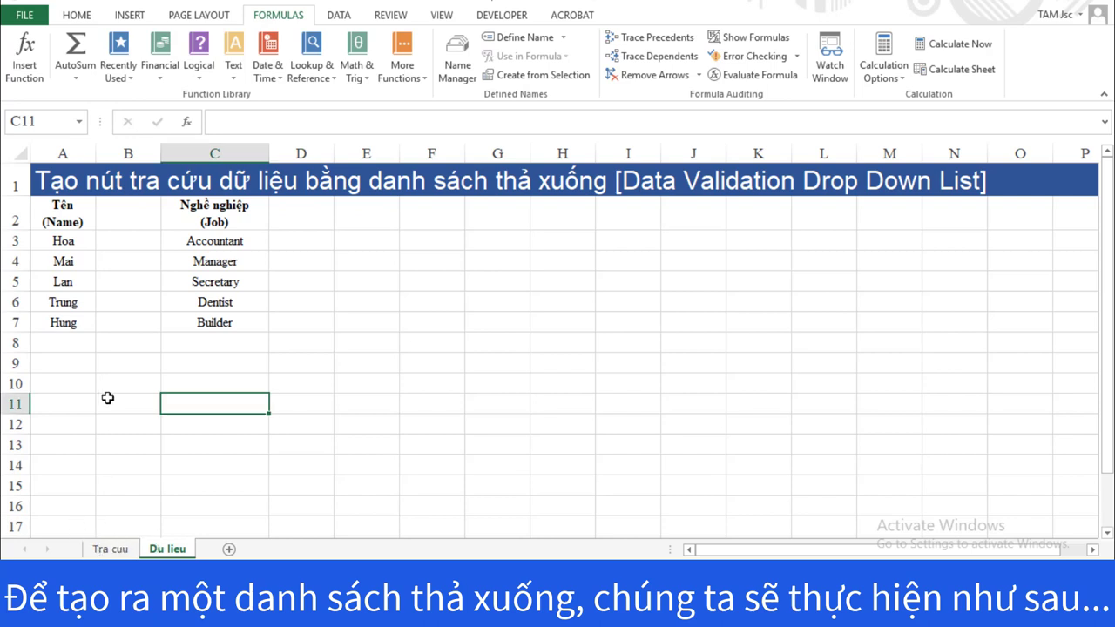
left_click(103, 551)
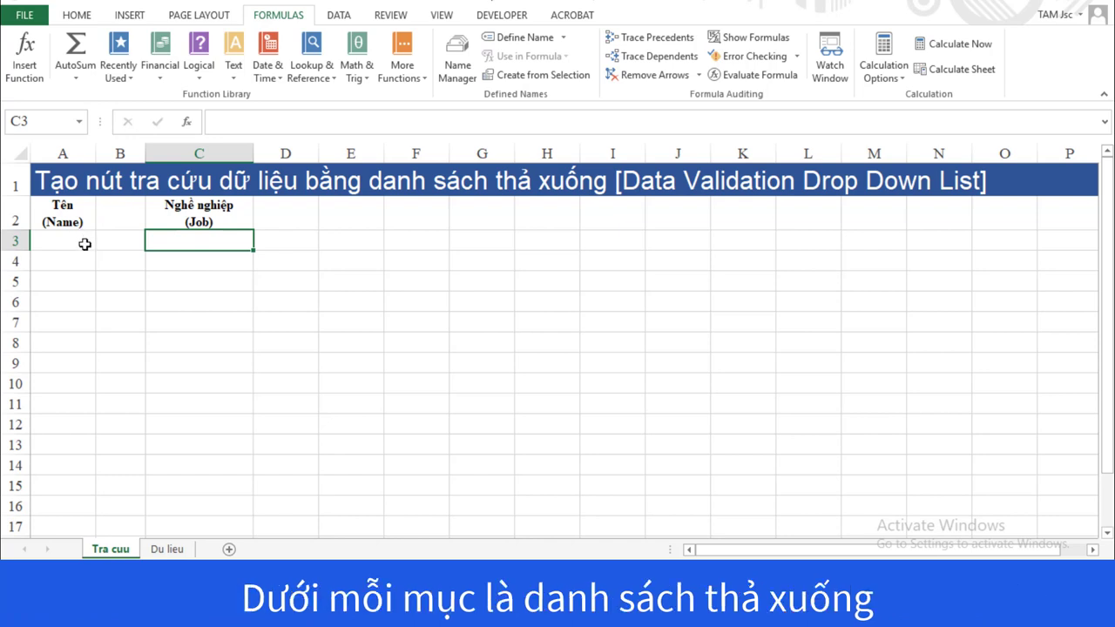
left_click(84, 244)
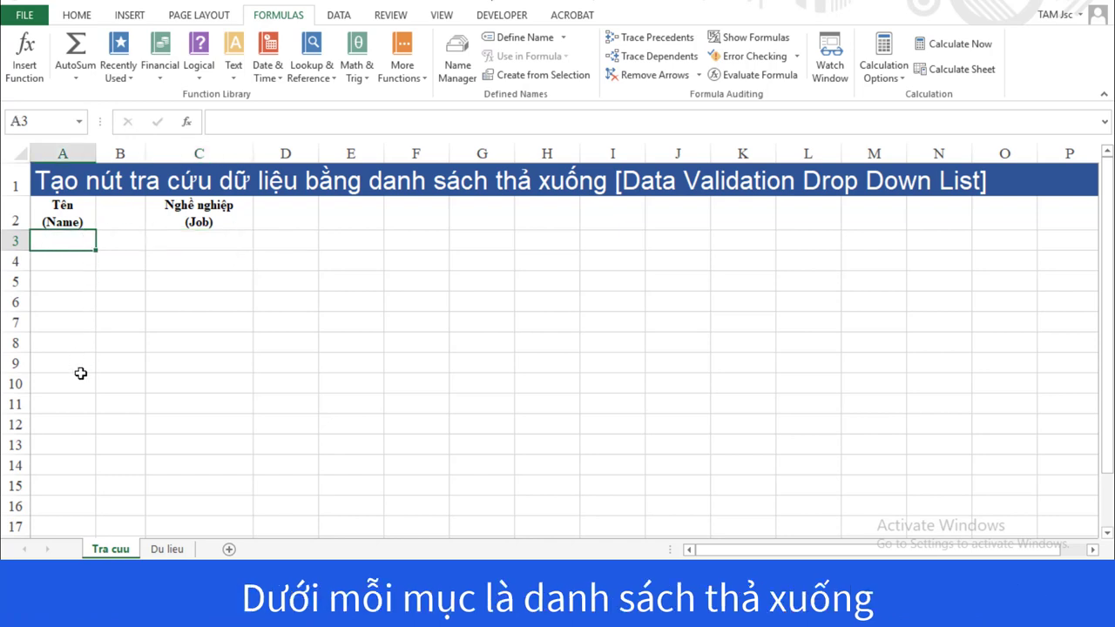
left_click(207, 239)
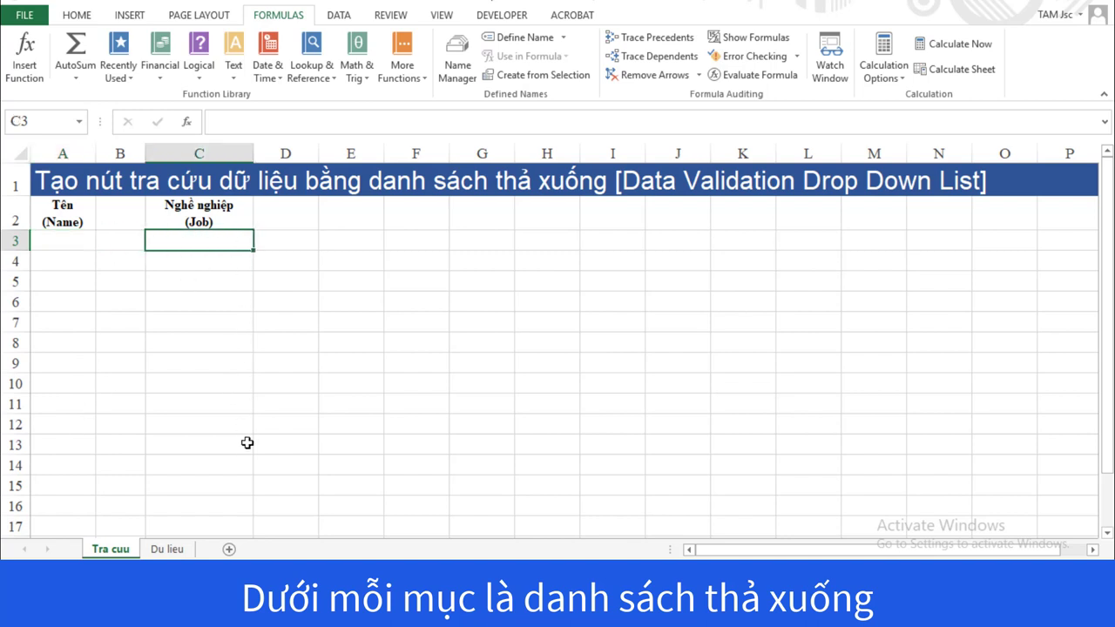
left_click(168, 548)
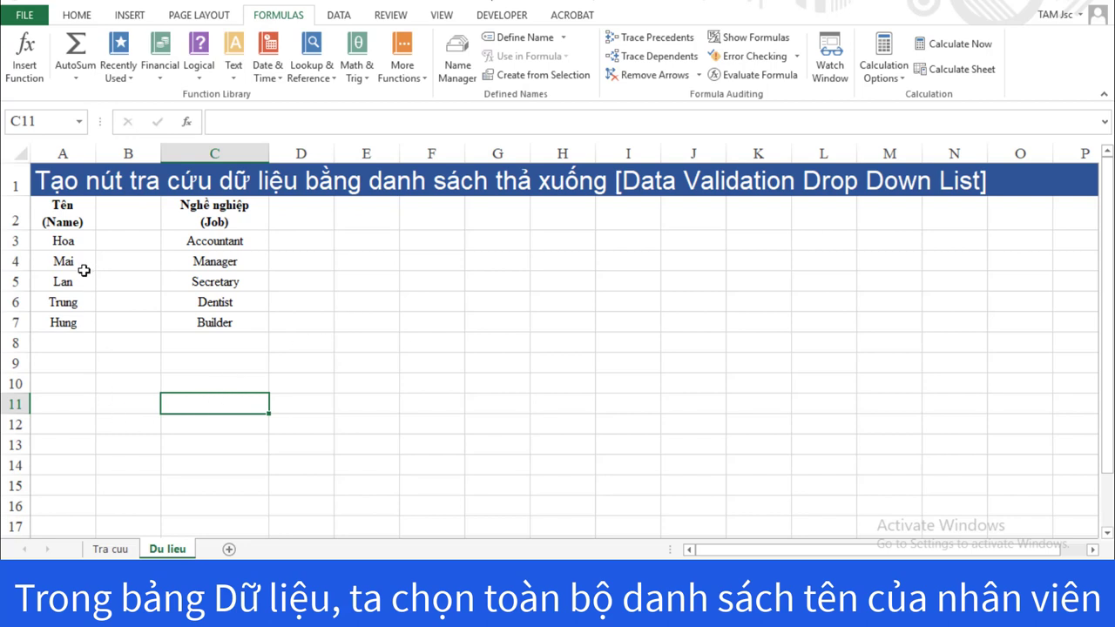
- Select the names in A3:A7 and name the range 'Name' in the Name Box
left_click(66, 245)
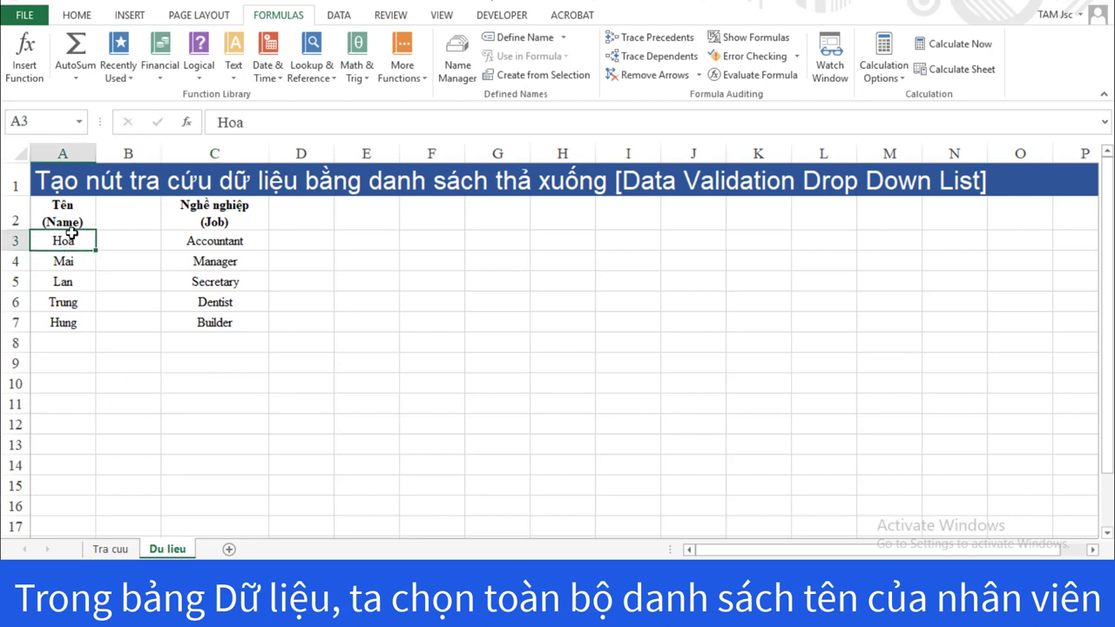
left_click_drag(68, 238, 69, 324)
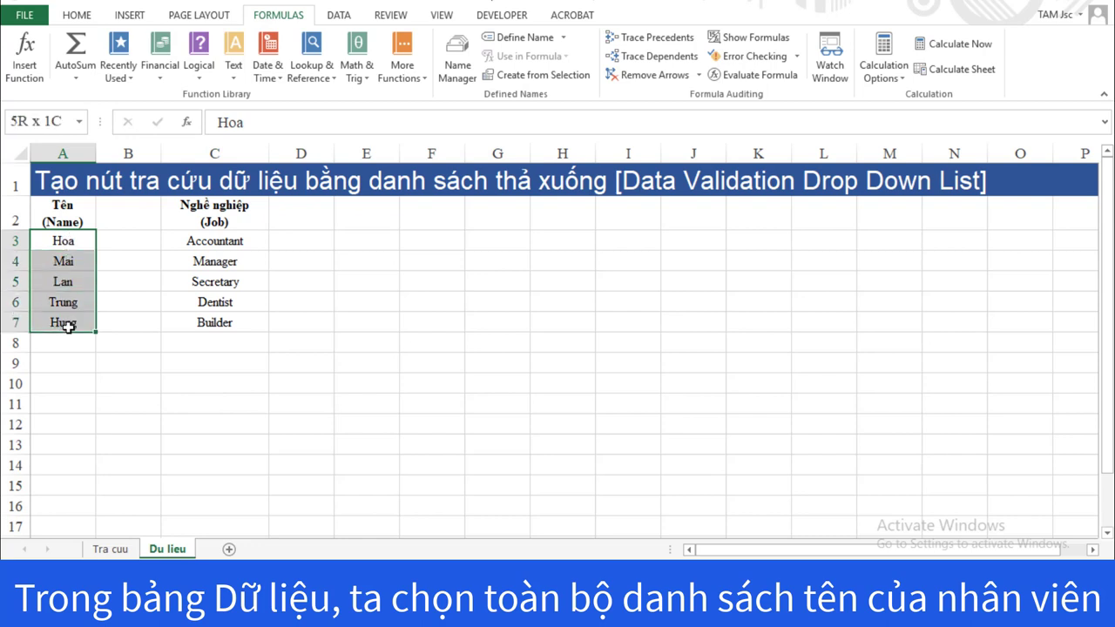
left_click(42, 122)
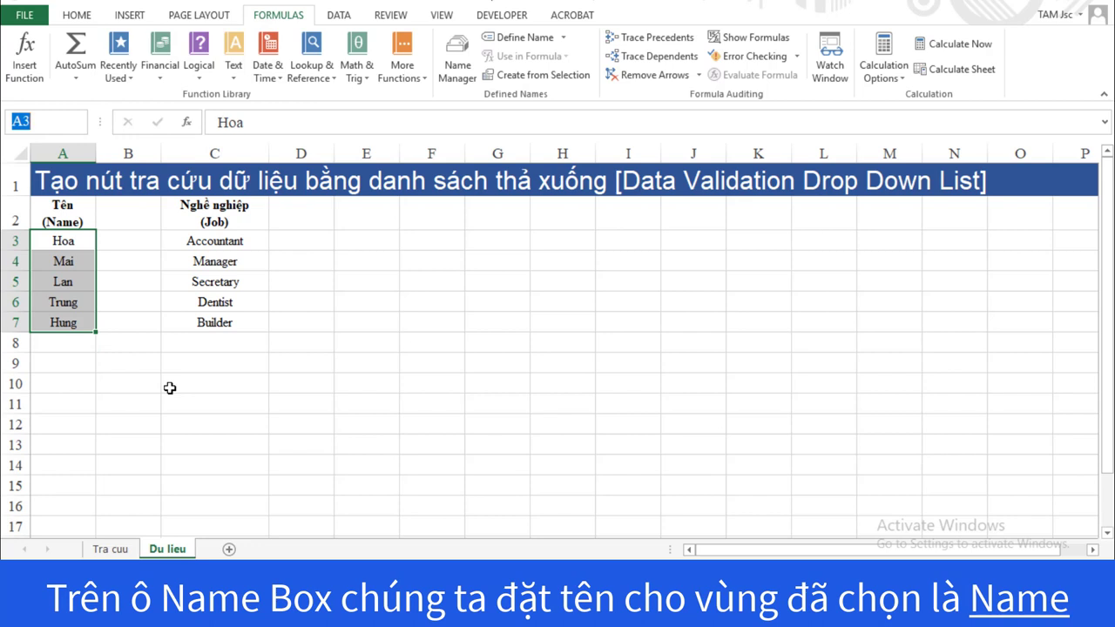
type("Name")
key("Return")
- Verify the 'Name' range from the Name Box list, then clear the selection
left_click(204, 412)
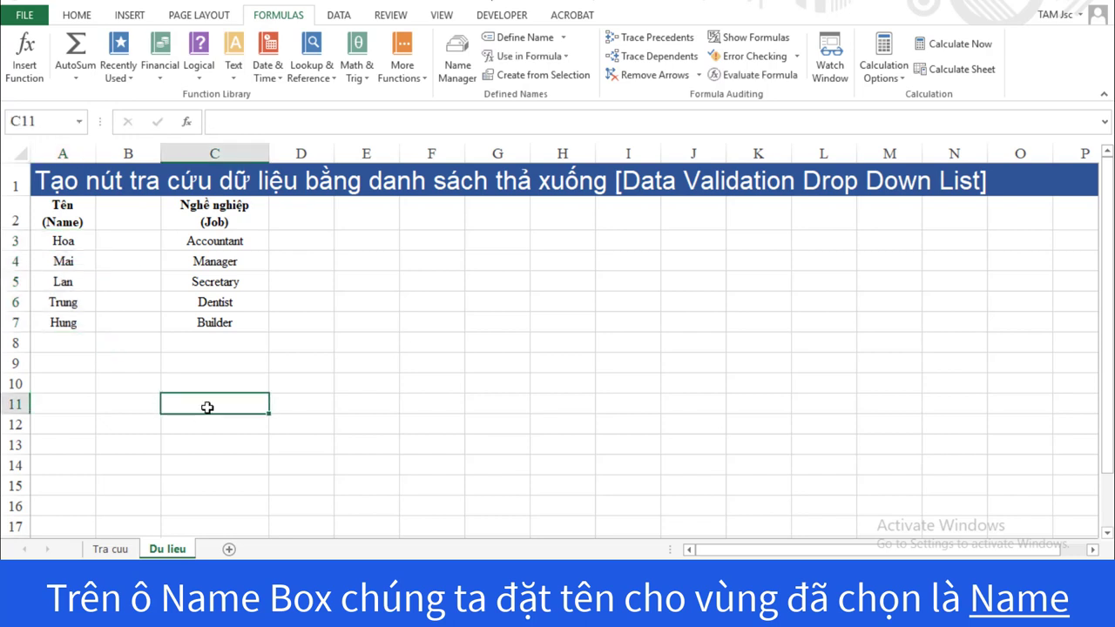
left_click(79, 123)
left_click(73, 141)
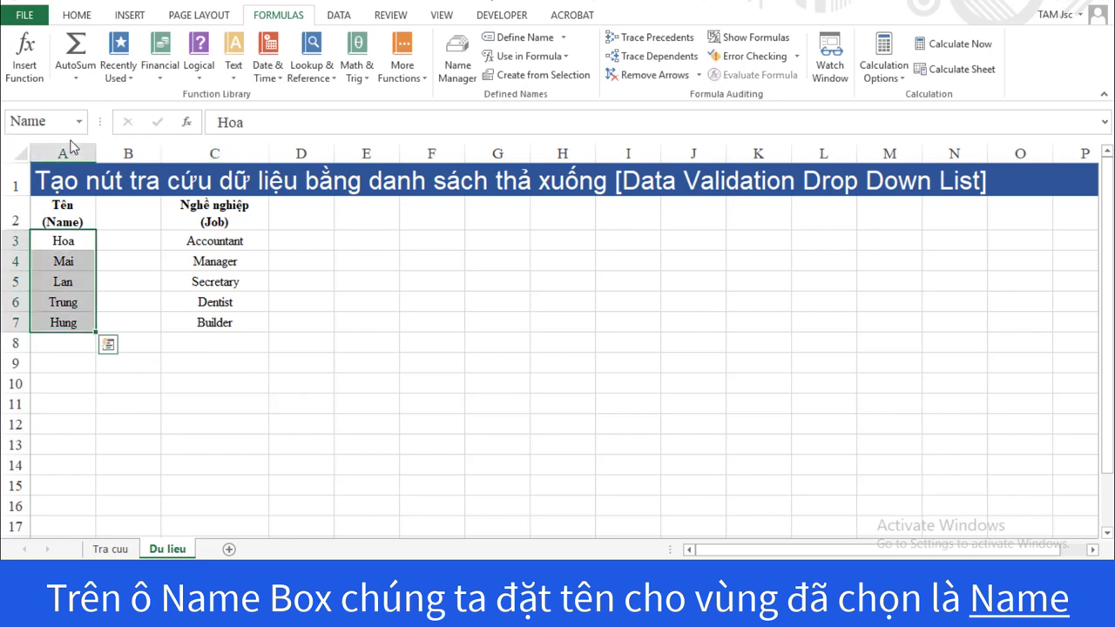
left_click(320, 315)
left_click(375, 343)
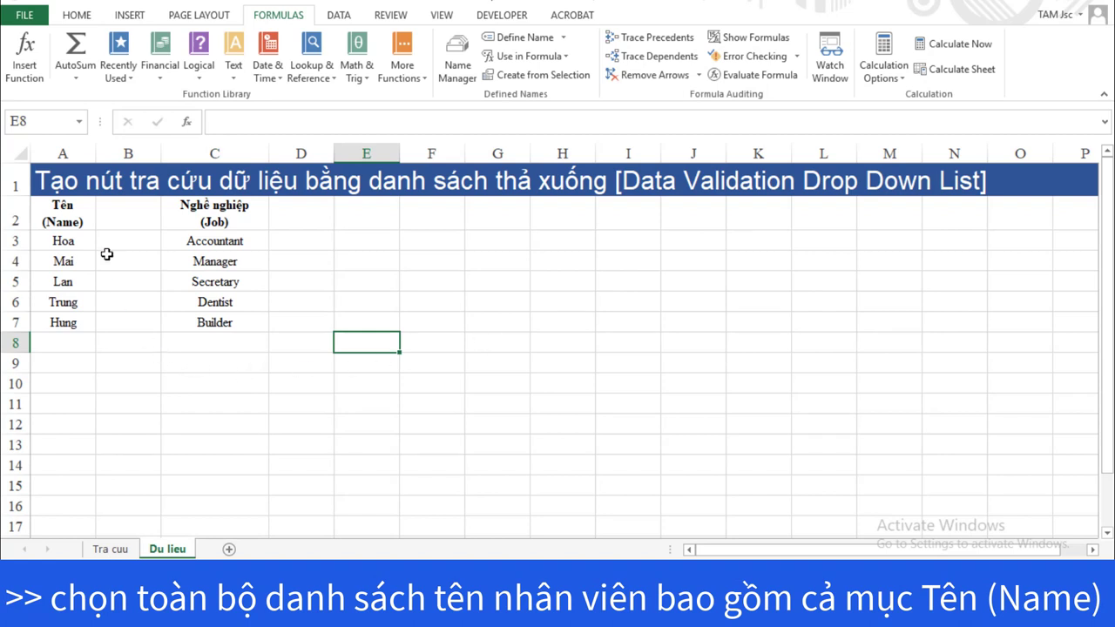
- Turn the header and names in A2:A7 into a table with headers (Table6)
left_click(77, 206)
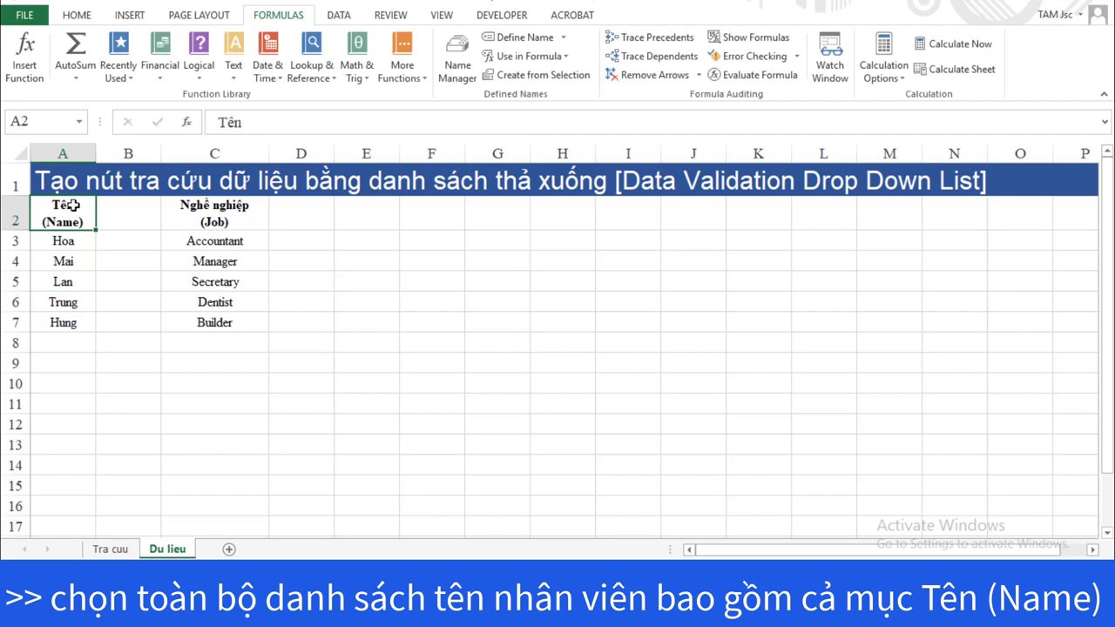
left_click_drag(80, 209, 72, 324)
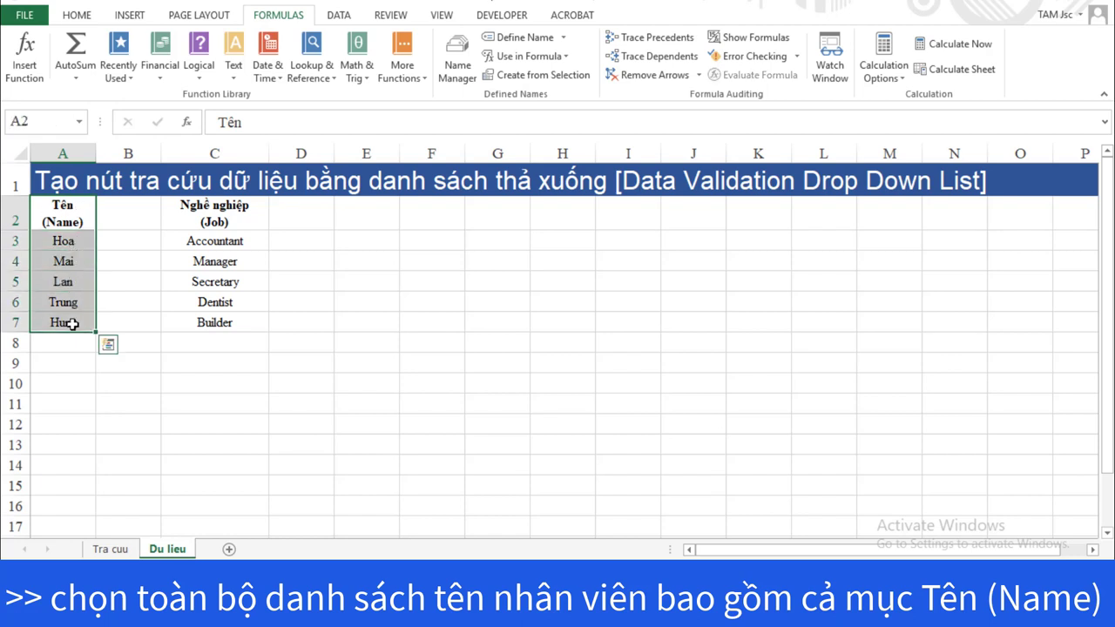
left_click(131, 18)
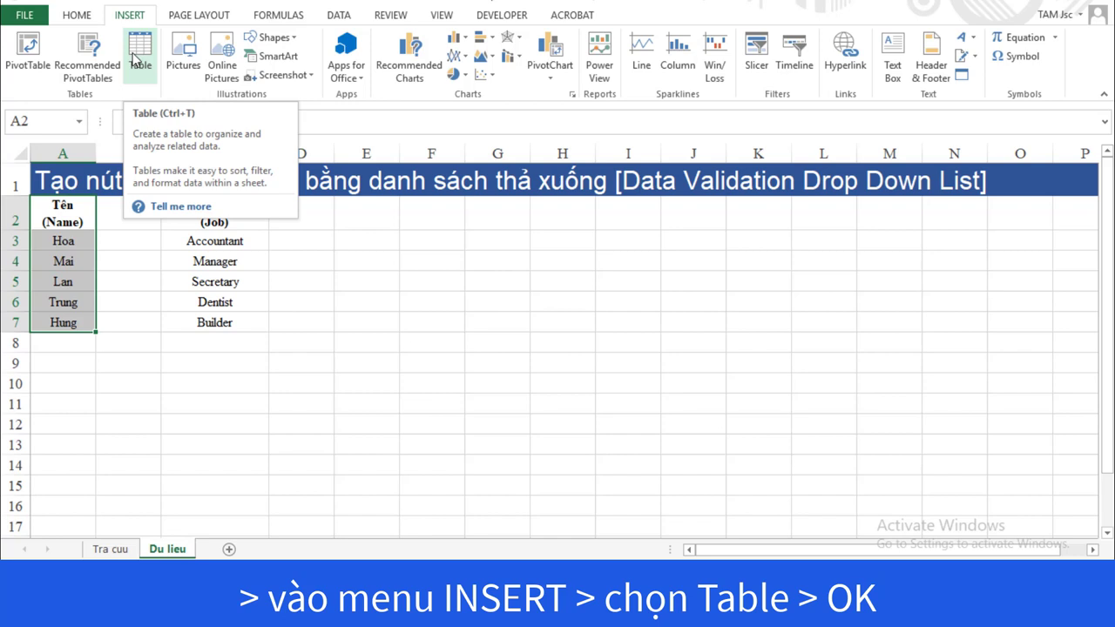
left_click(138, 59)
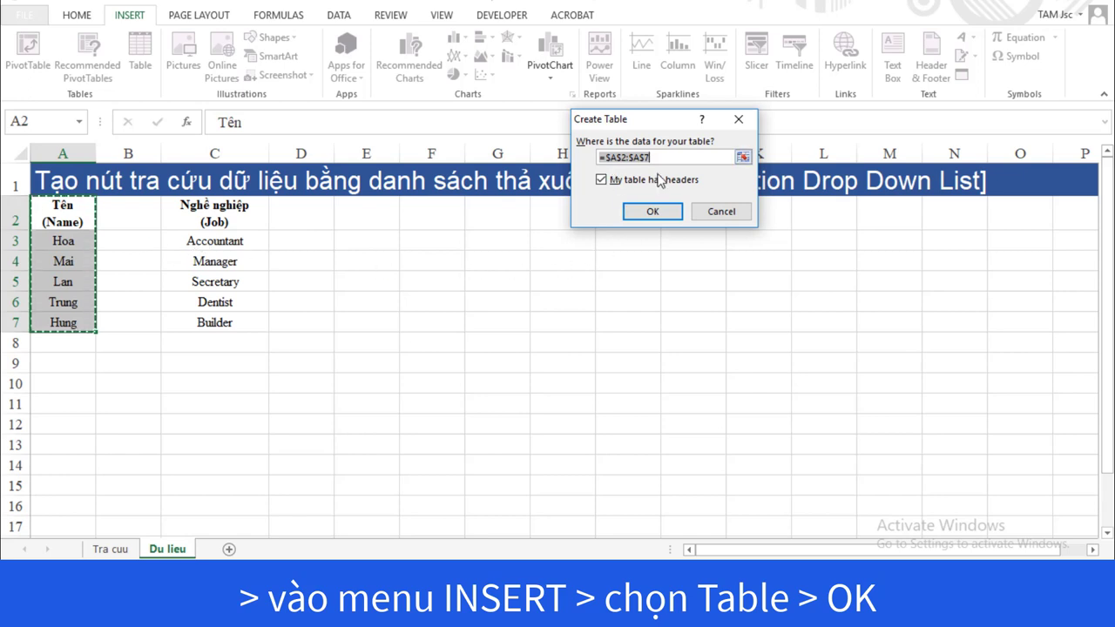
left_click(664, 215)
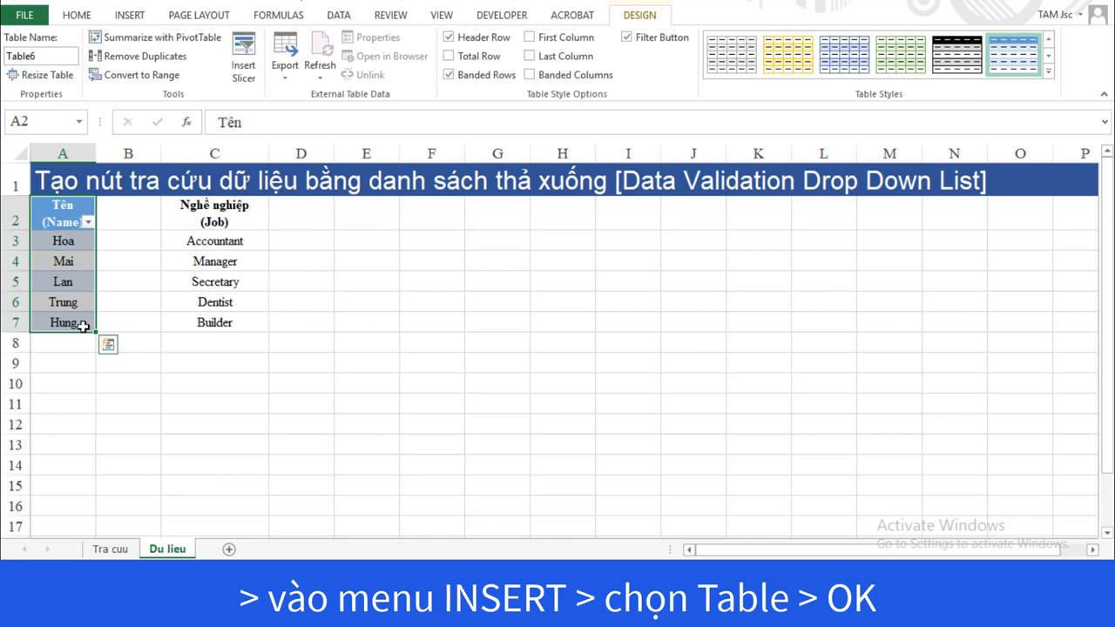
- Open the Data Validation settings for cell A3 on the Tra cuu sheet
left_click(115, 551)
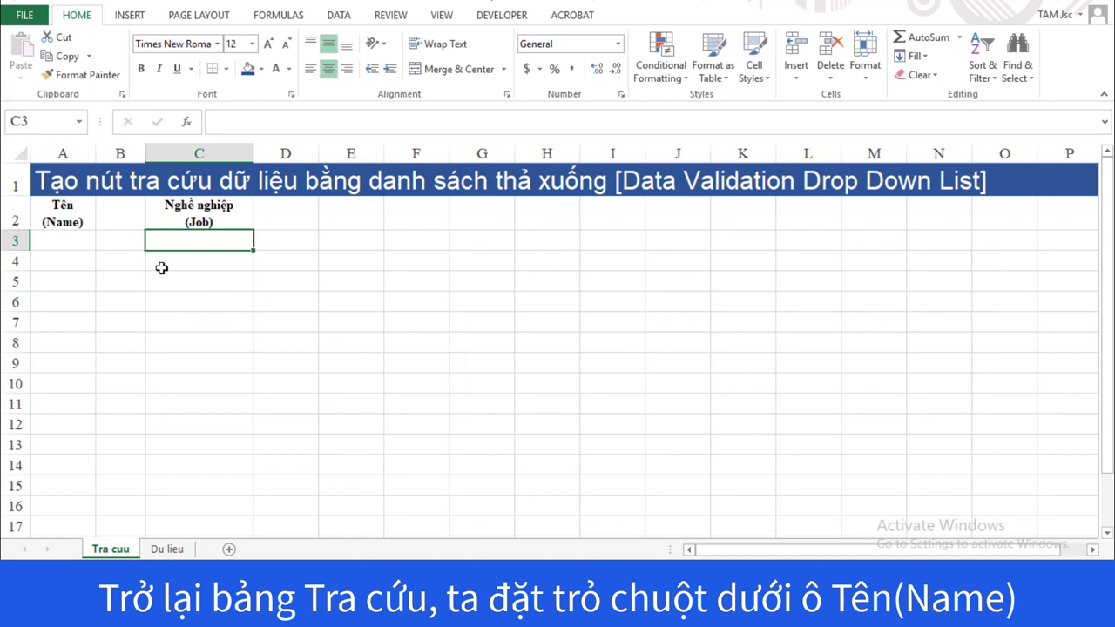
left_click(66, 245)
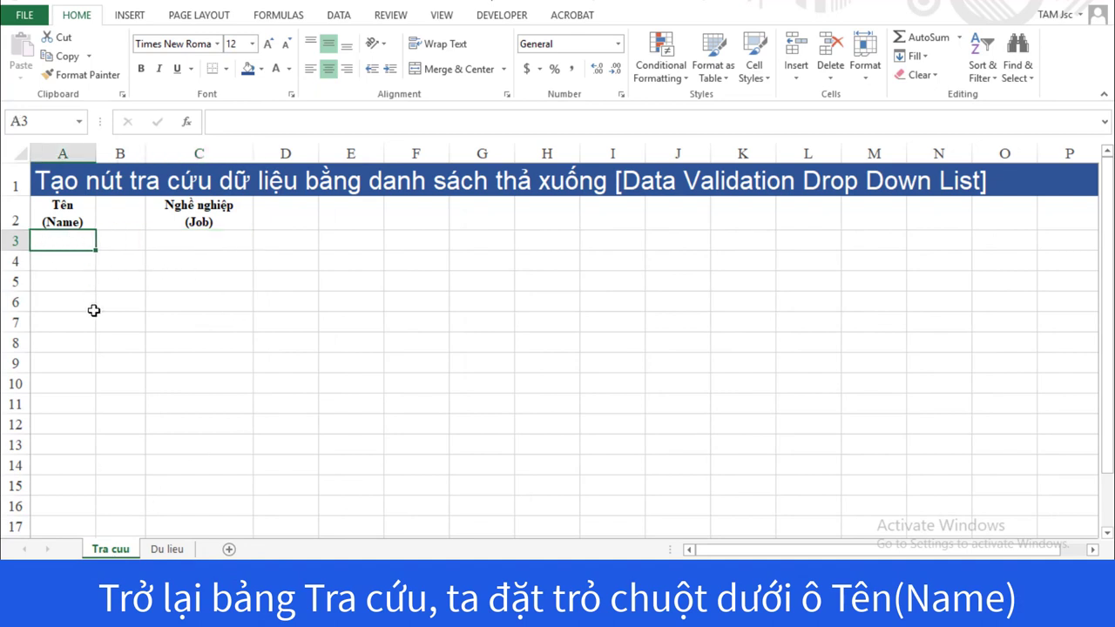
left_click(341, 26)
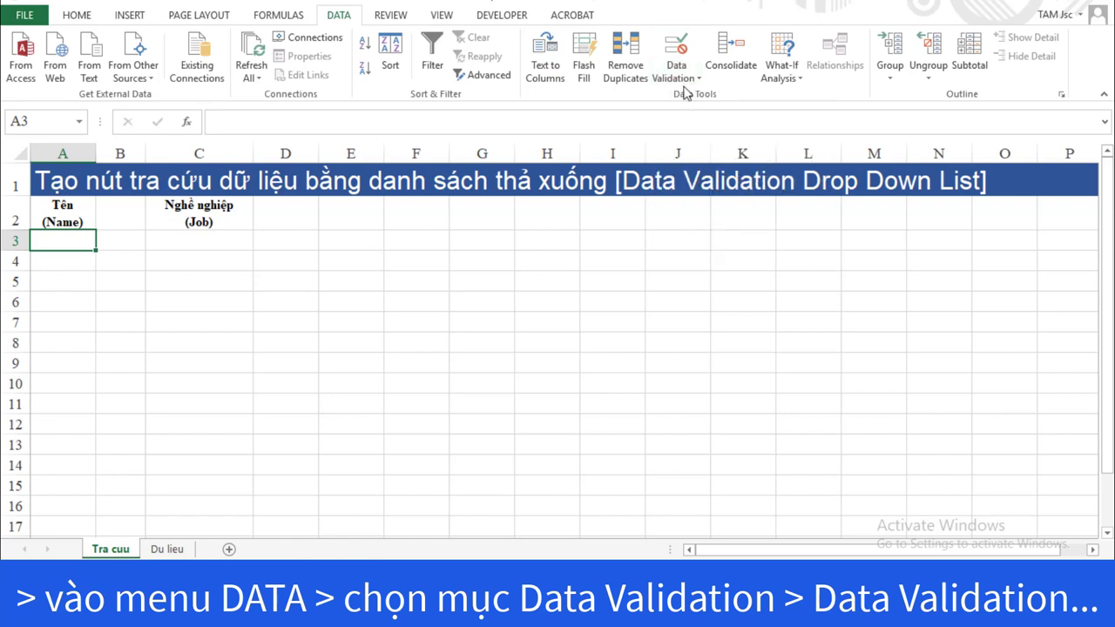
left_click(698, 80)
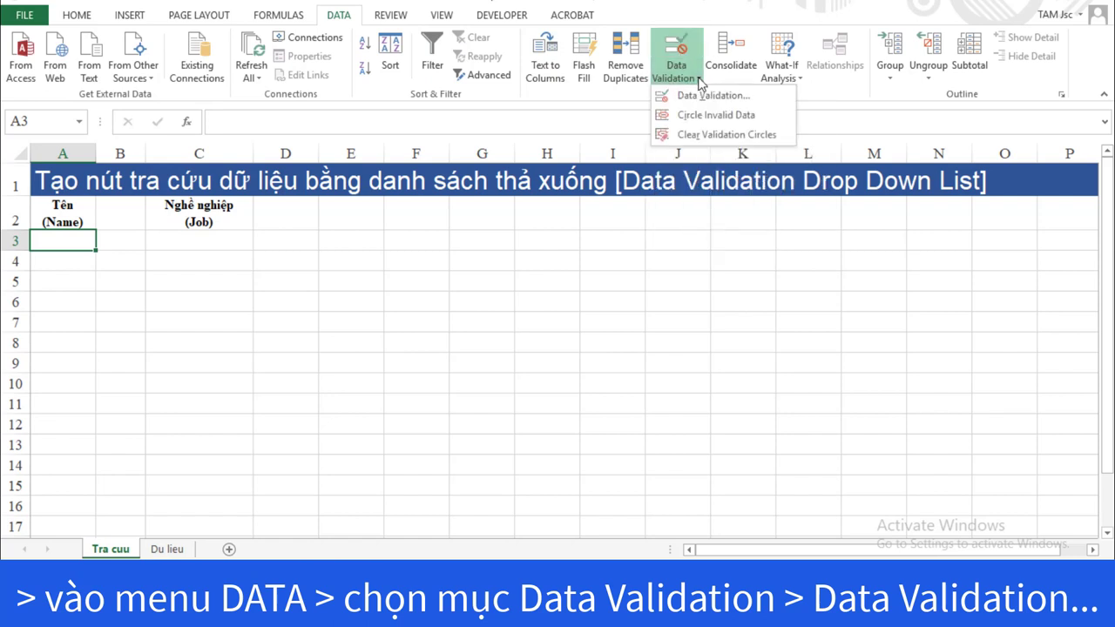
left_click(758, 95)
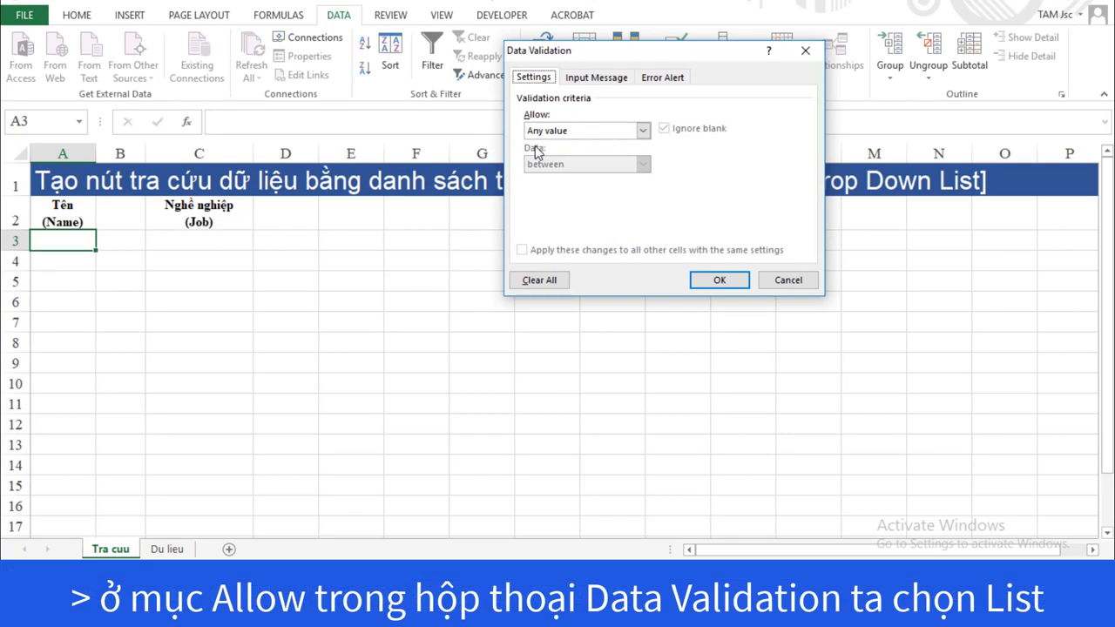
- Set A3's validation to List with source =Name, pasted from the F3 names list
left_click(643, 131)
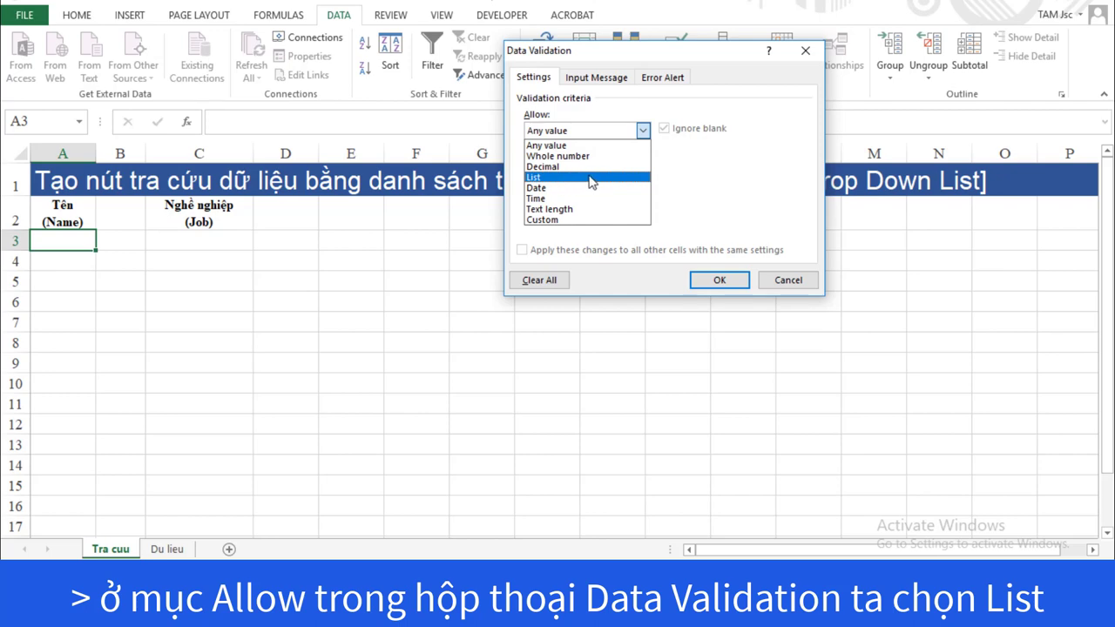
left_click(591, 178)
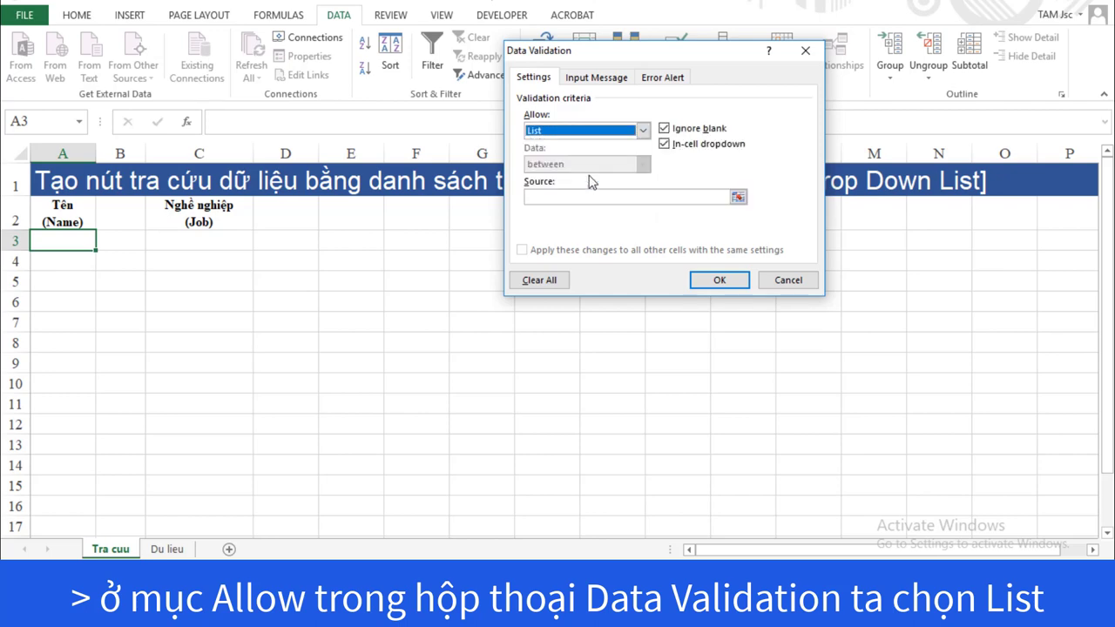
left_click(568, 196)
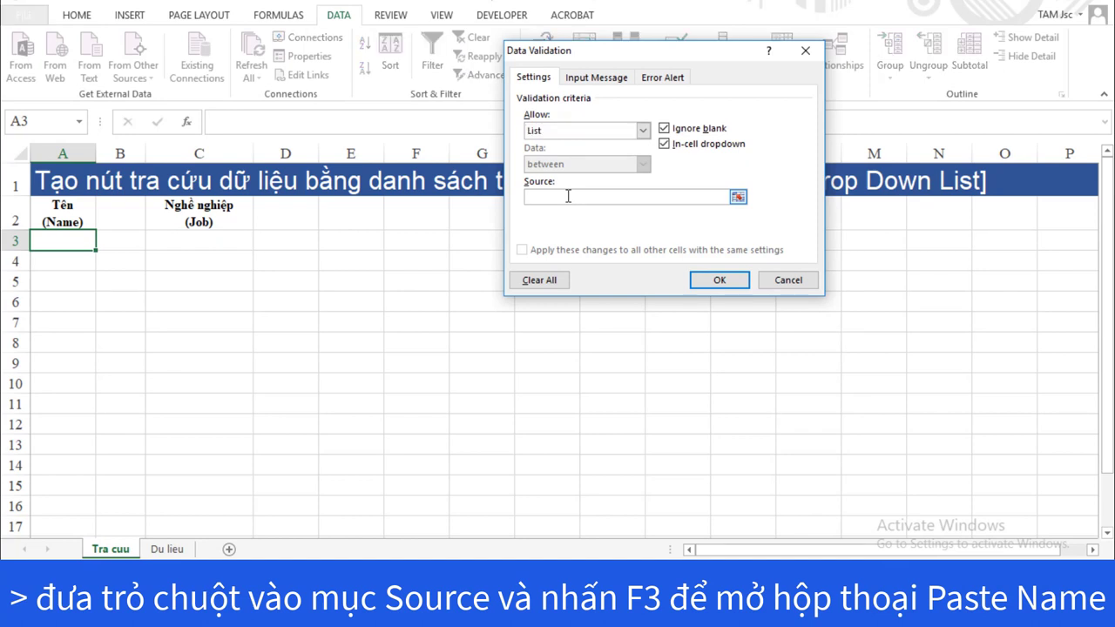
key("F3")
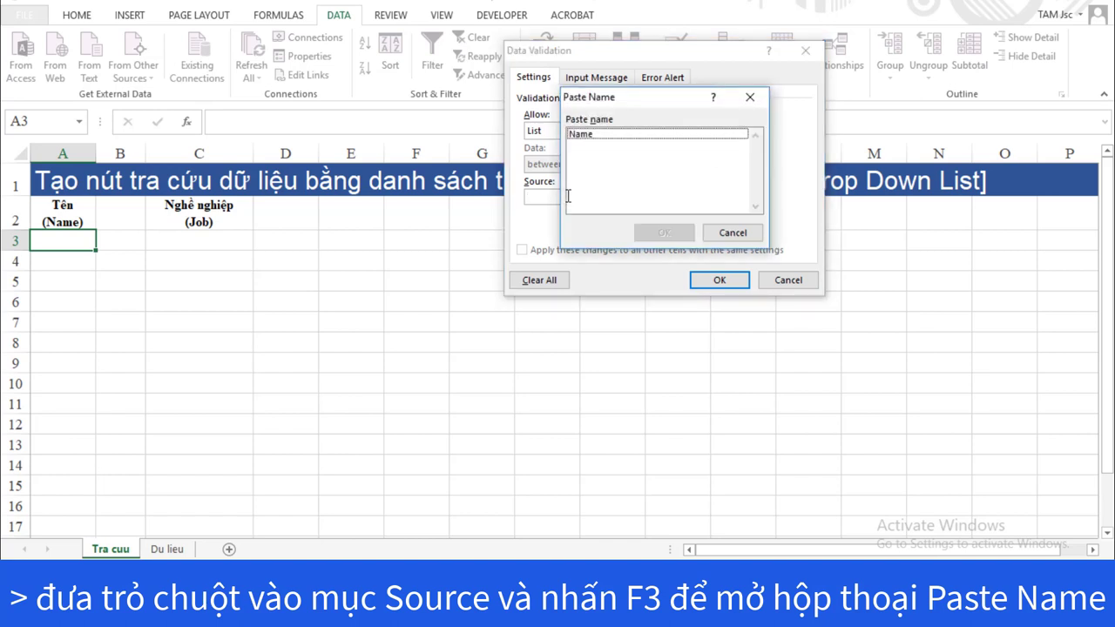
left_click(581, 135)
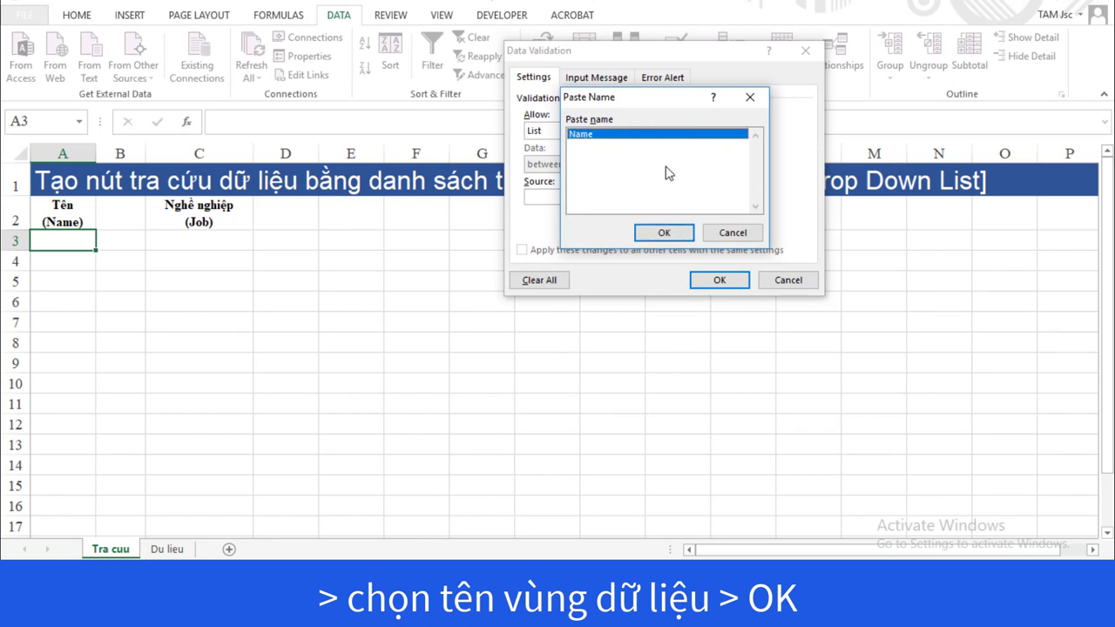
left_click(662, 237)
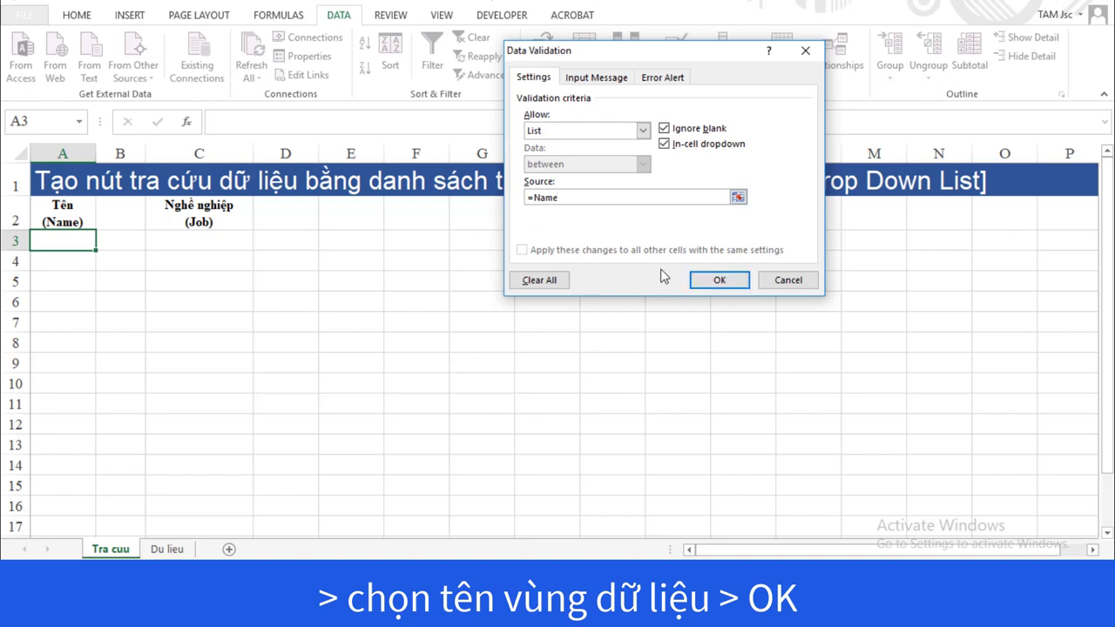
left_click(704, 282)
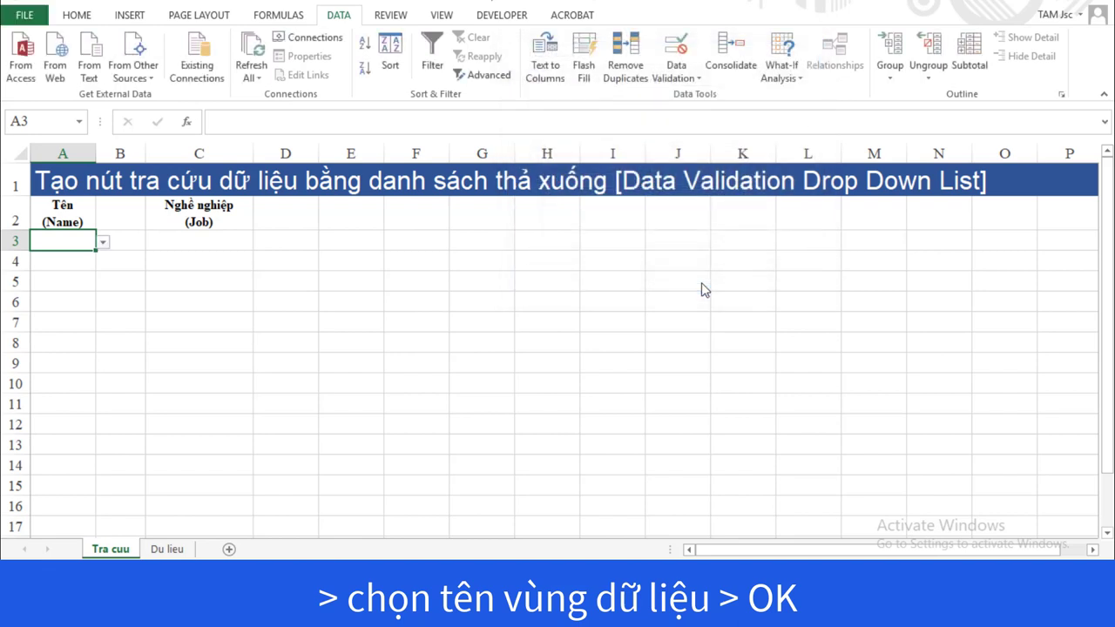
- Check A3's drop-down shows the names without picking one, then return to Du lieu
left_click(104, 242)
left_click(76, 243)
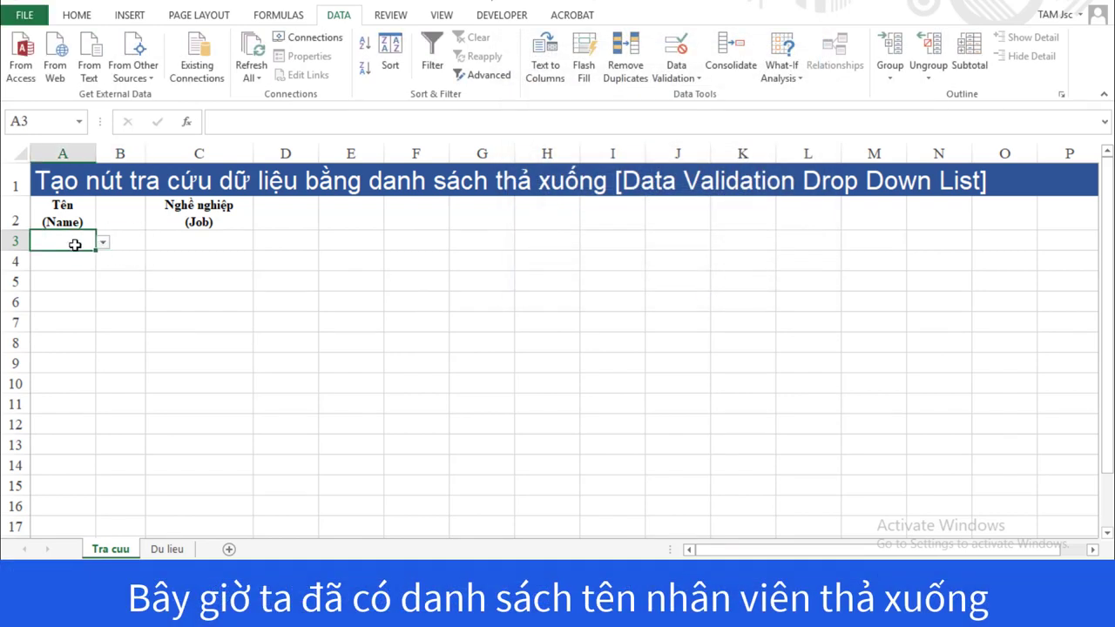
left_click(104, 244)
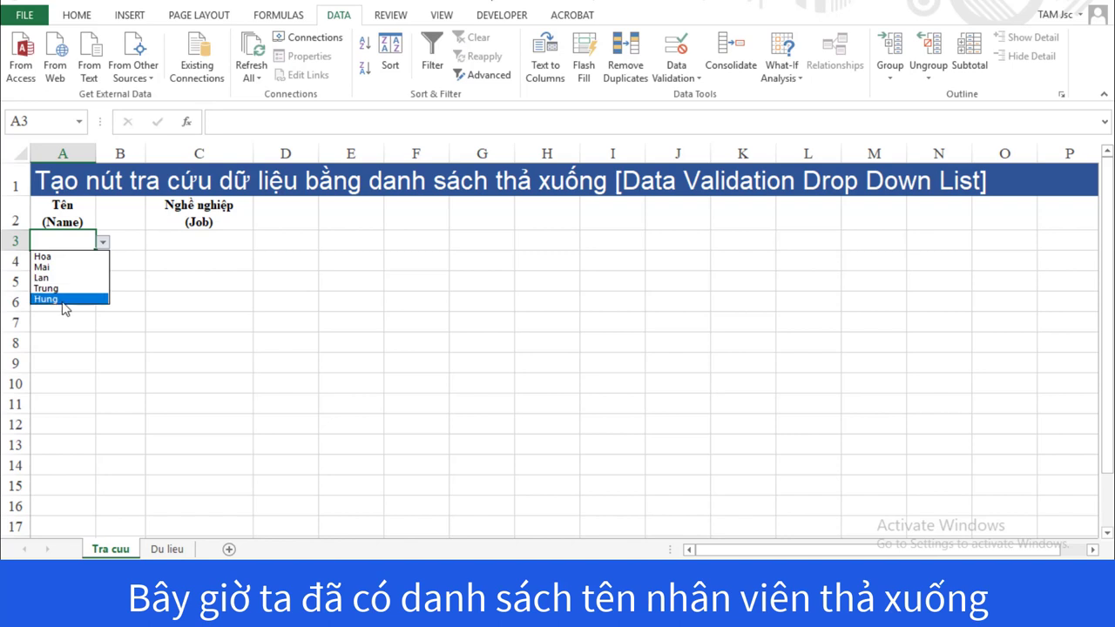
left_click(188, 449)
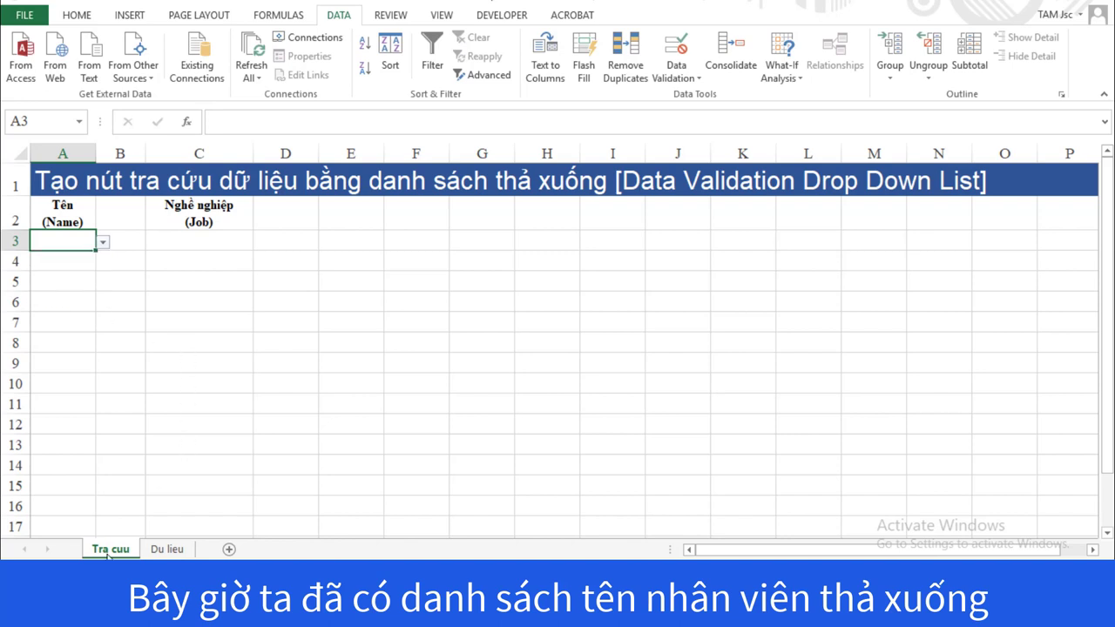
left_click(165, 549)
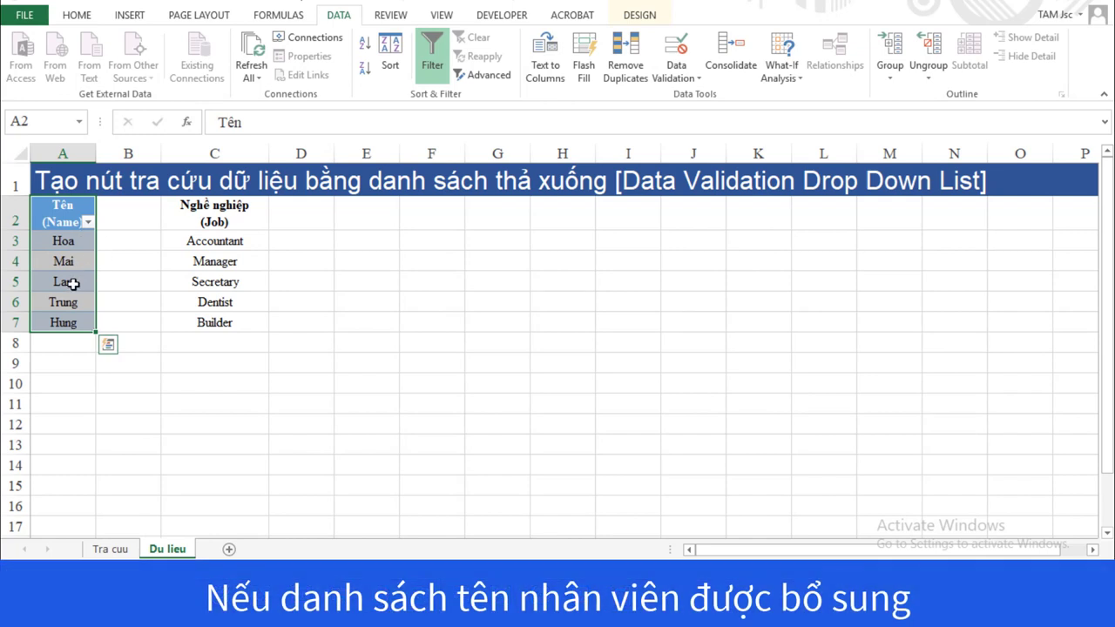
- Enter Trang in A8 and Nhi in A9 so the names table grows to A2:A9
left_click(157, 372)
left_click(53, 347)
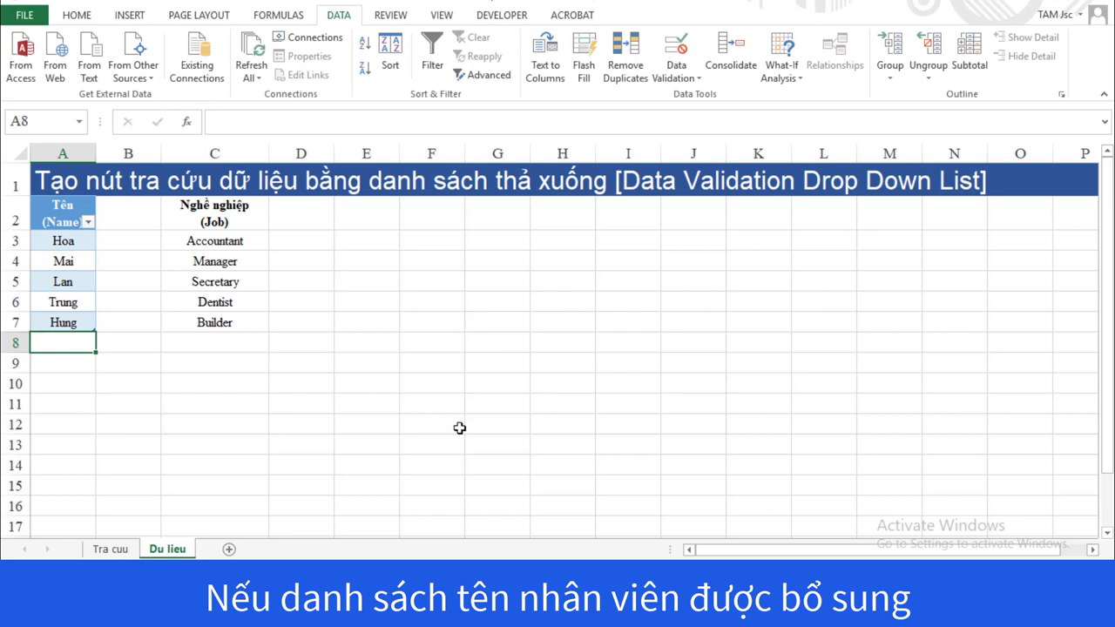
type("Tr")
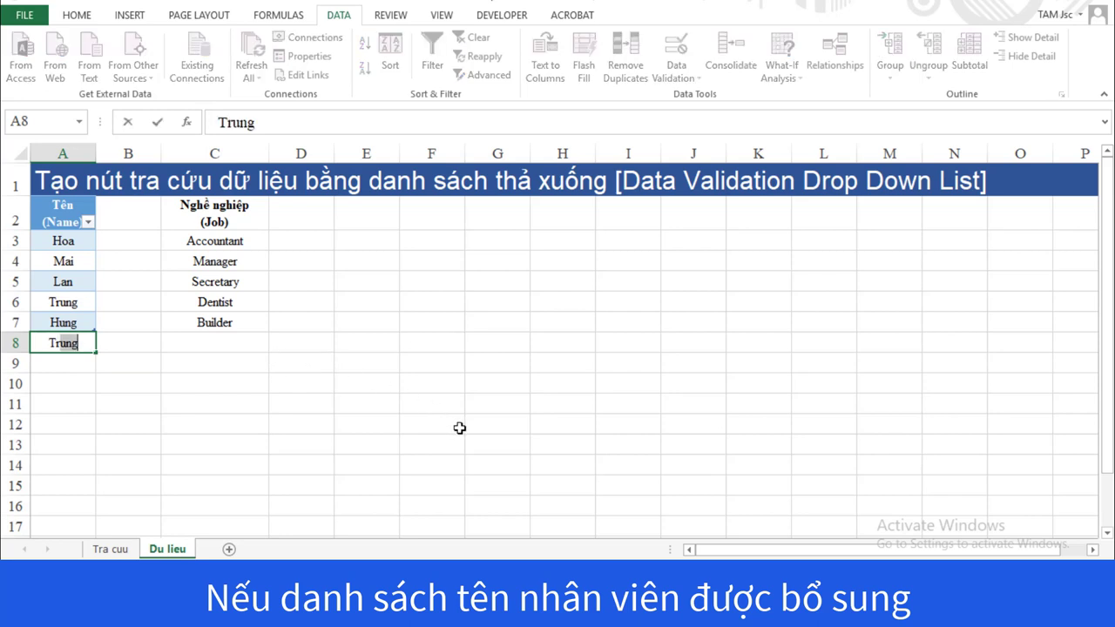
type("ang")
left_click(75, 372)
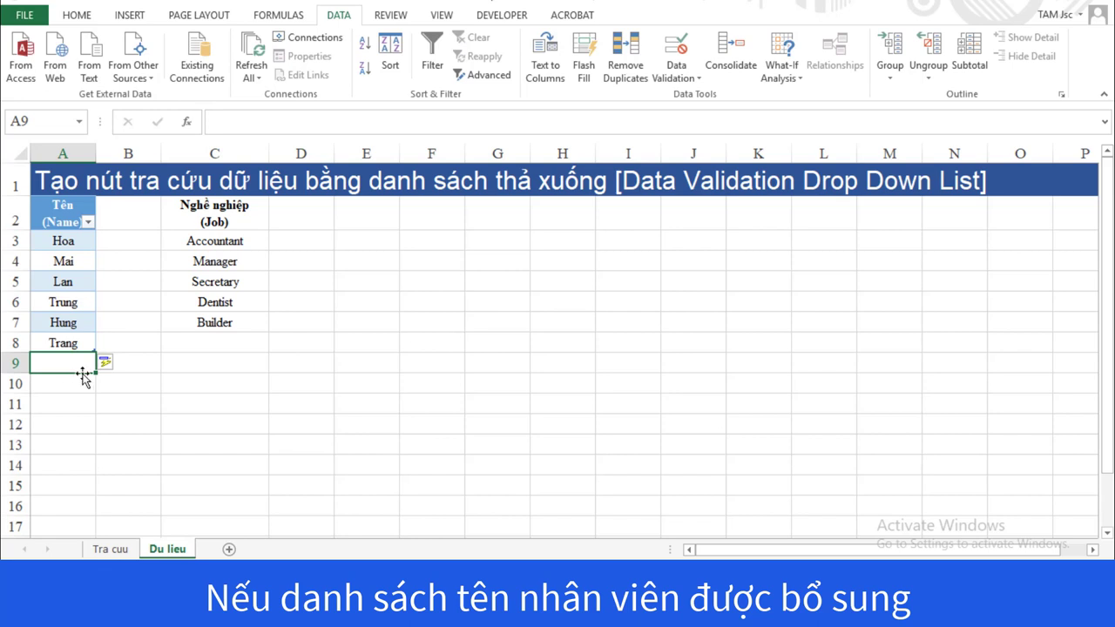
type("N")
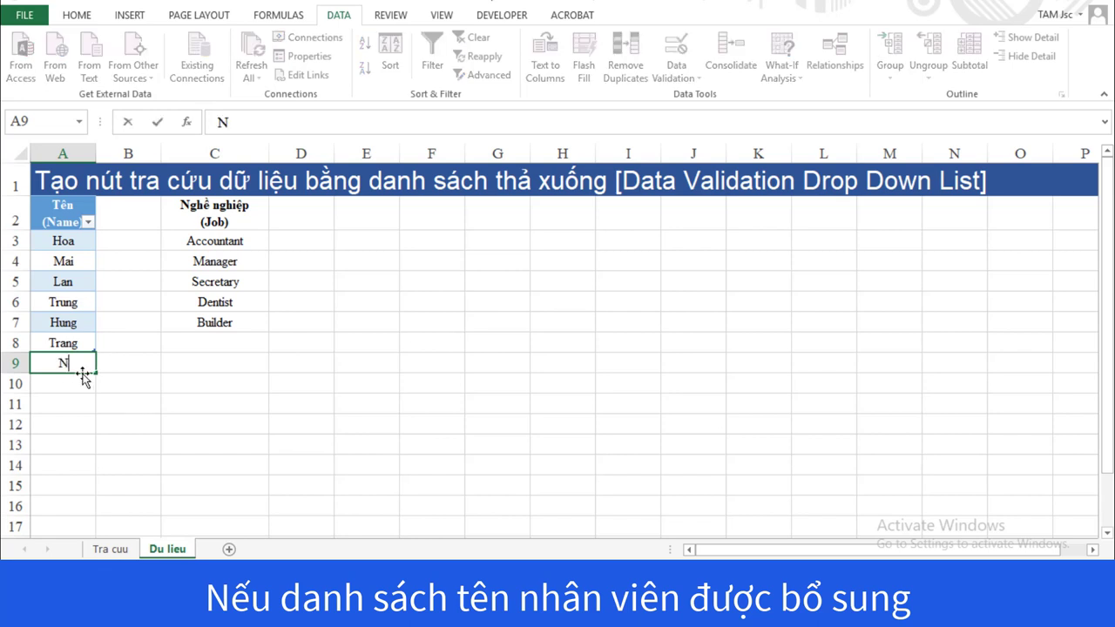
type("hi")
key("Return")
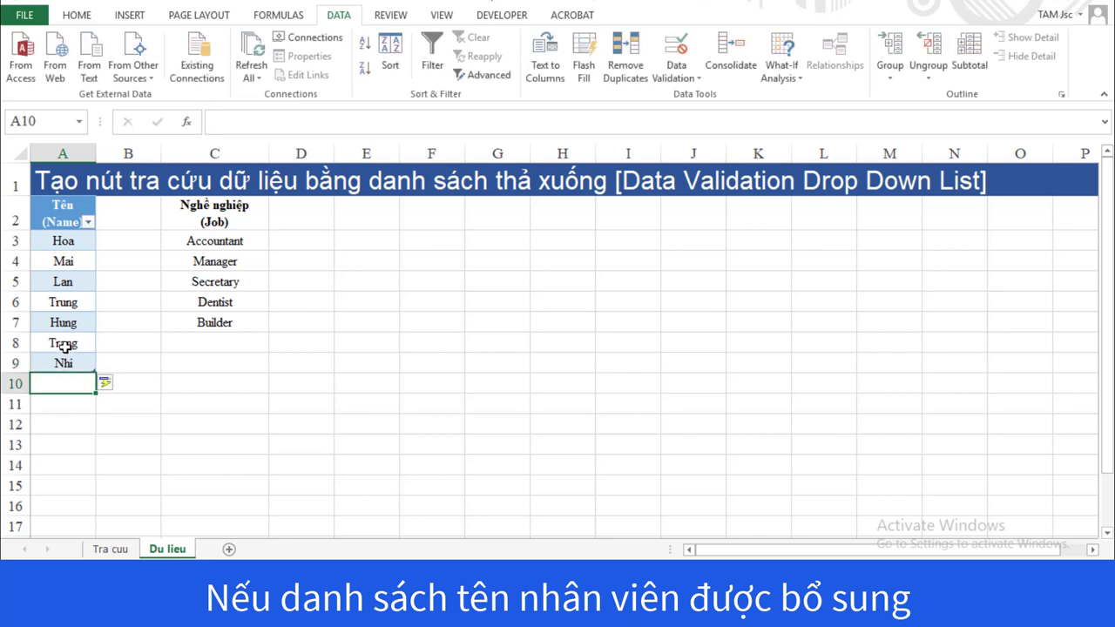
left_click_drag(66, 347, 83, 375)
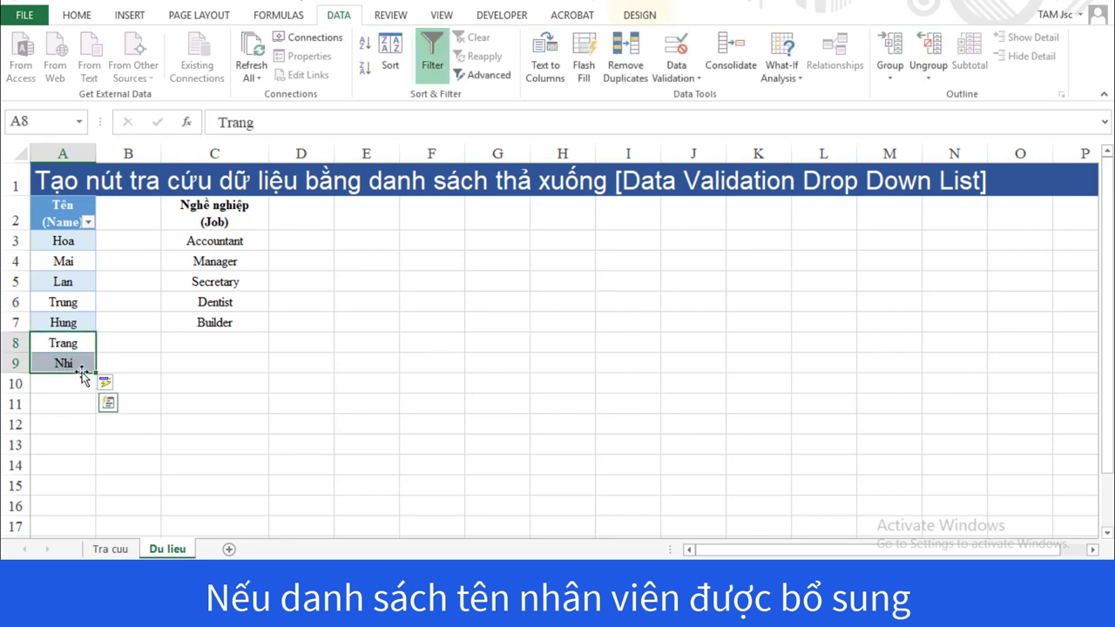
- Confirm Trang and Nhi appear in A3's name drop-down on Tra cuu
left_click(116, 548)
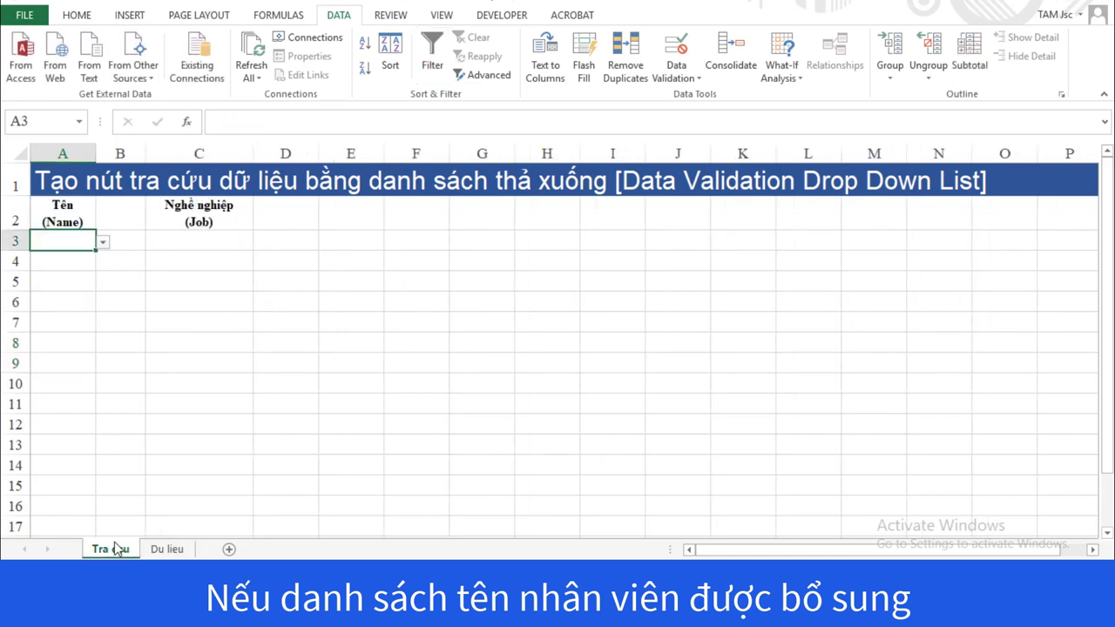
left_click(102, 243)
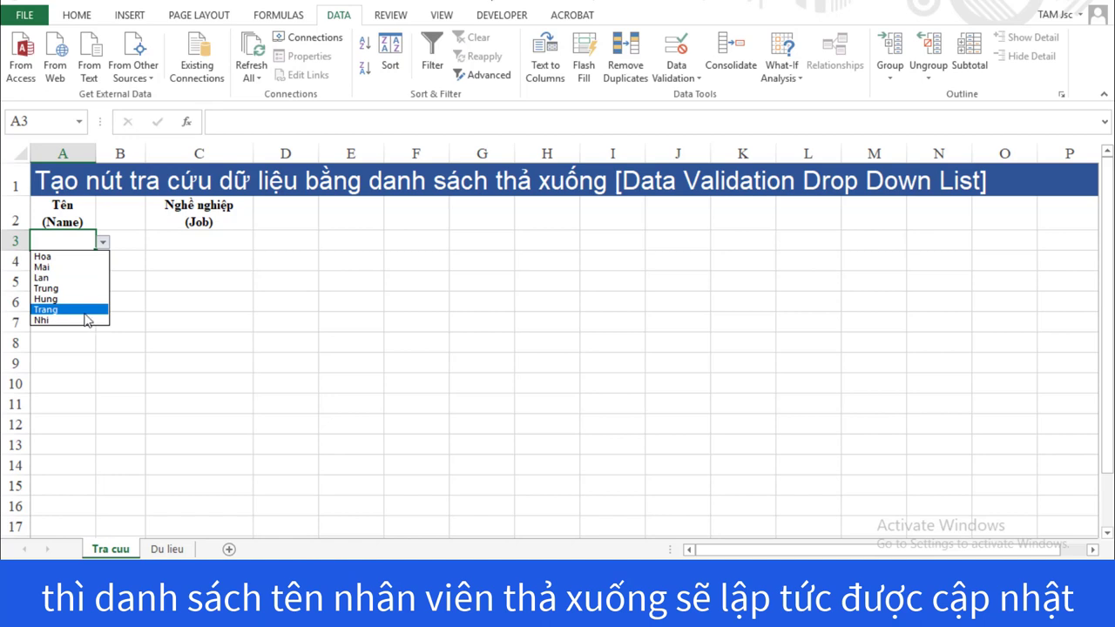
left_click(161, 331)
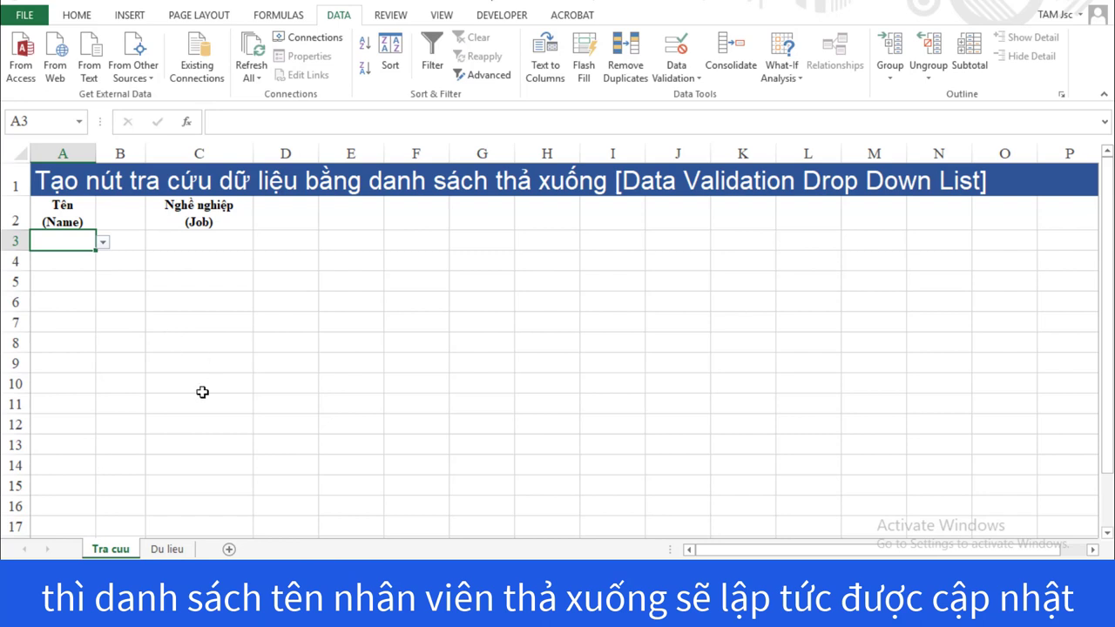
left_click(167, 548)
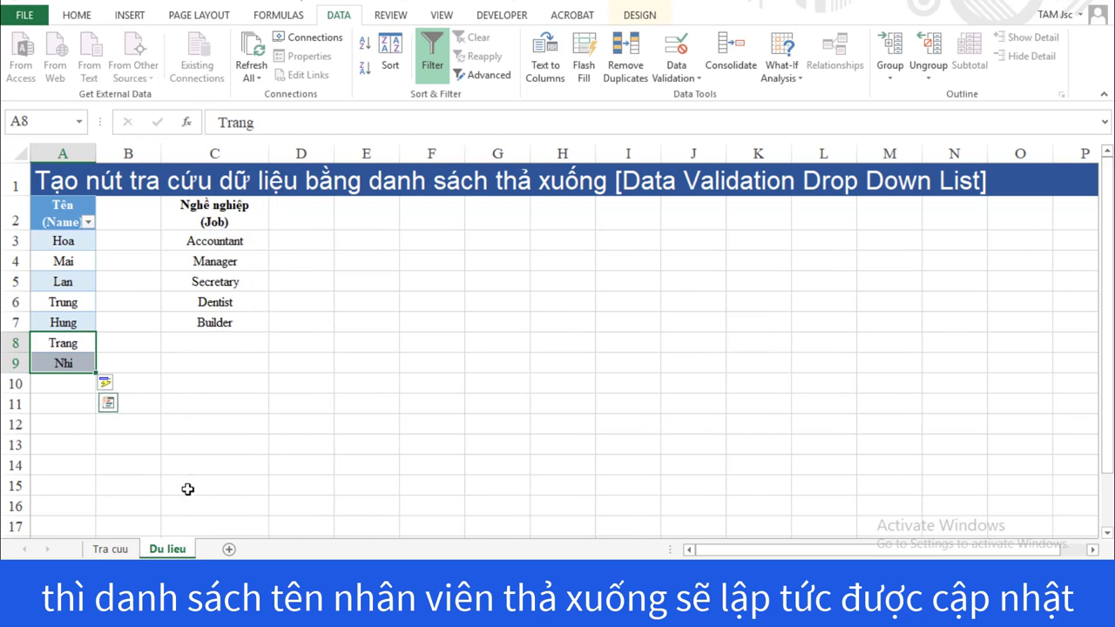
left_click(120, 549)
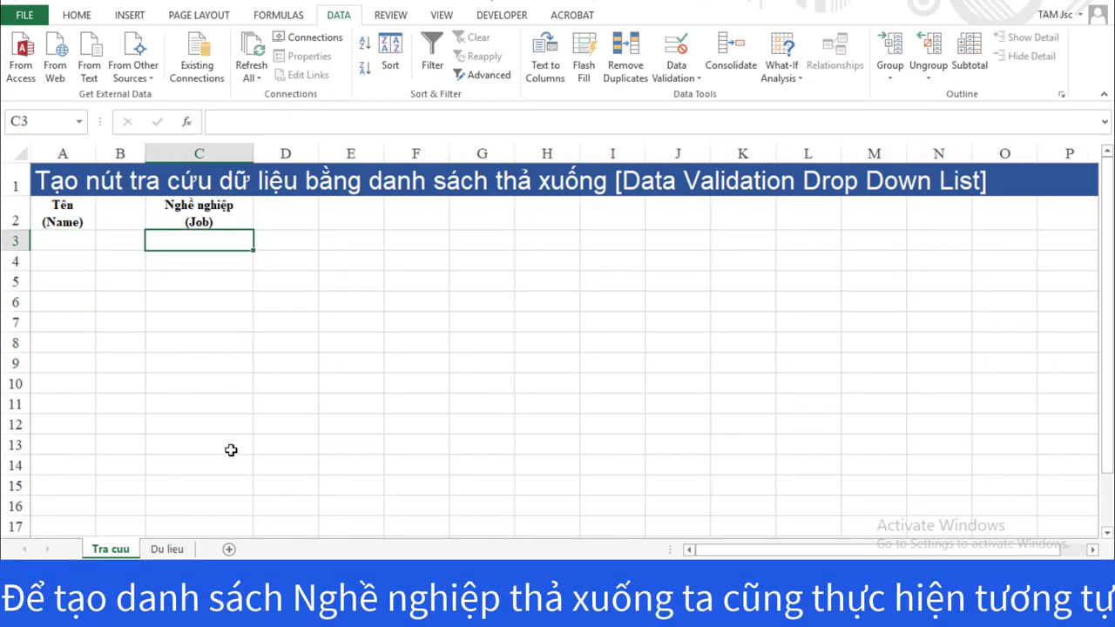
- On Du lieu, select the jobs in C3:C7 and name the range 'Job' in the Name Box
left_click(170, 550)
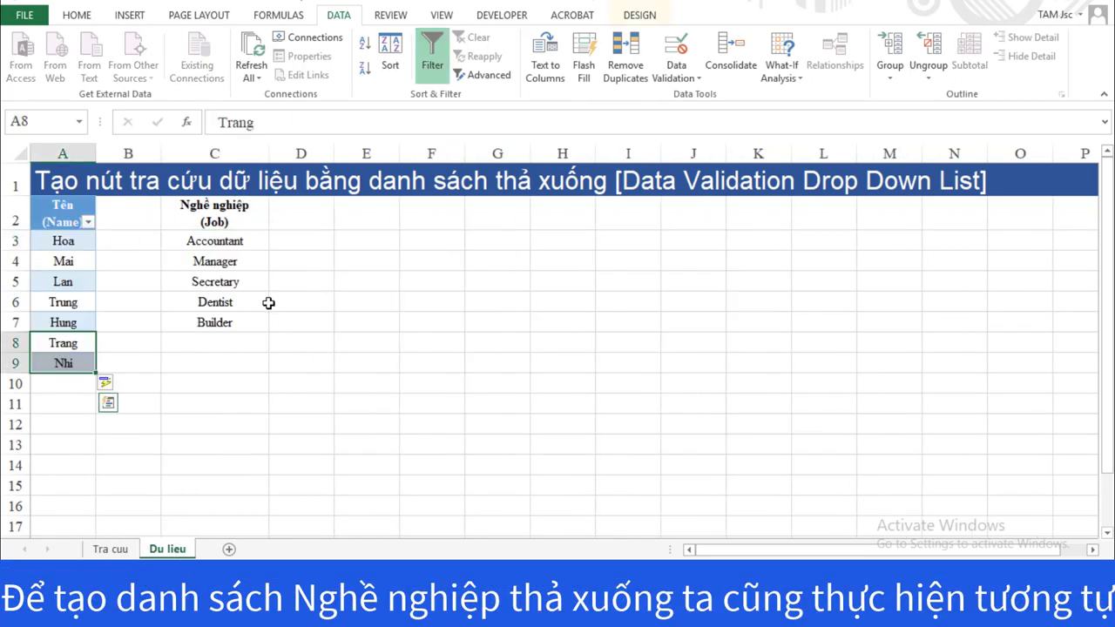
left_click_drag(245, 243, 241, 321)
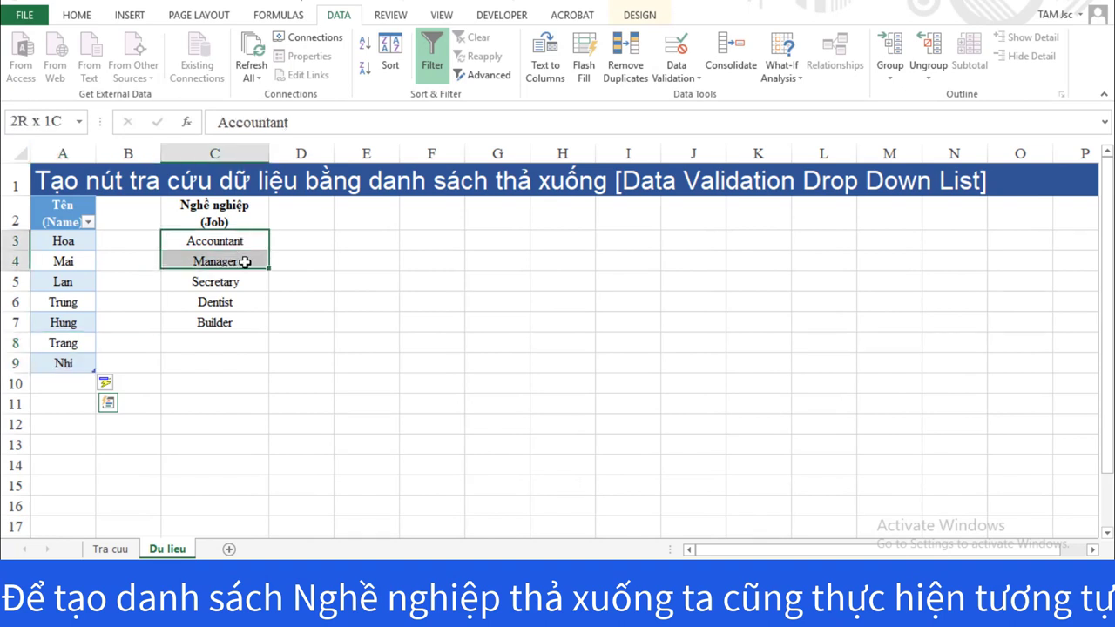
left_click(241, 320)
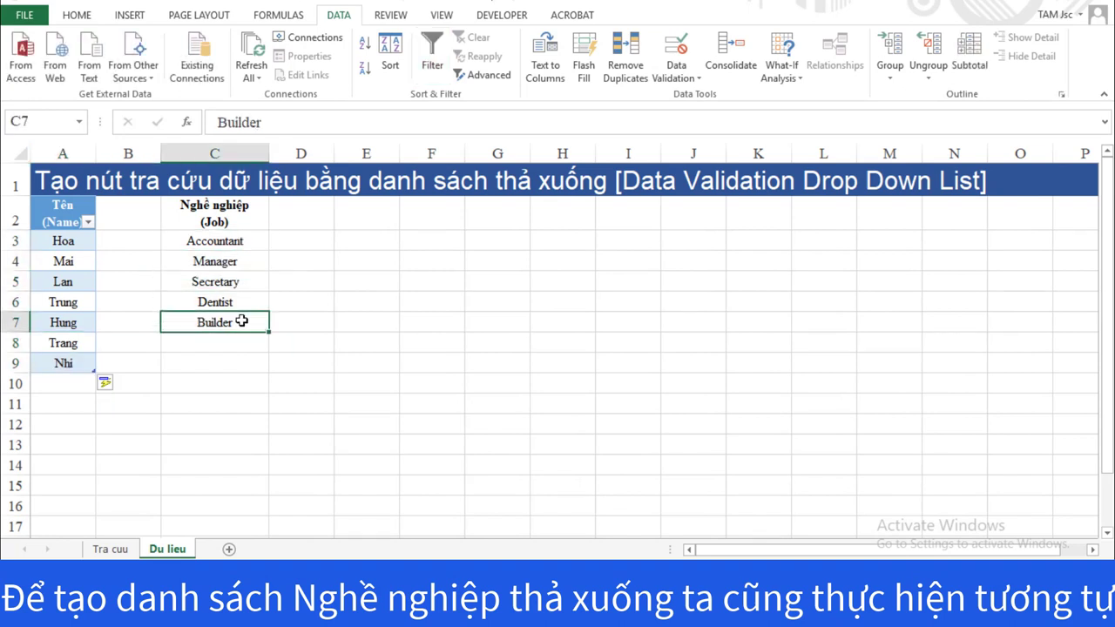
left_click(246, 241)
left_click(248, 316, "shift")
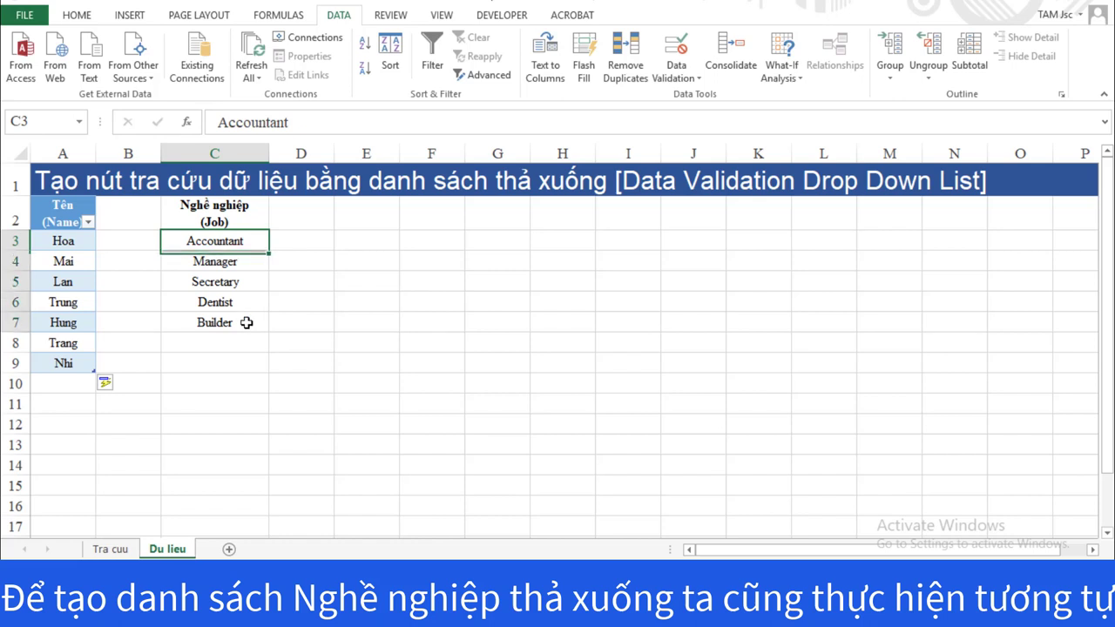
left_click(36, 123)
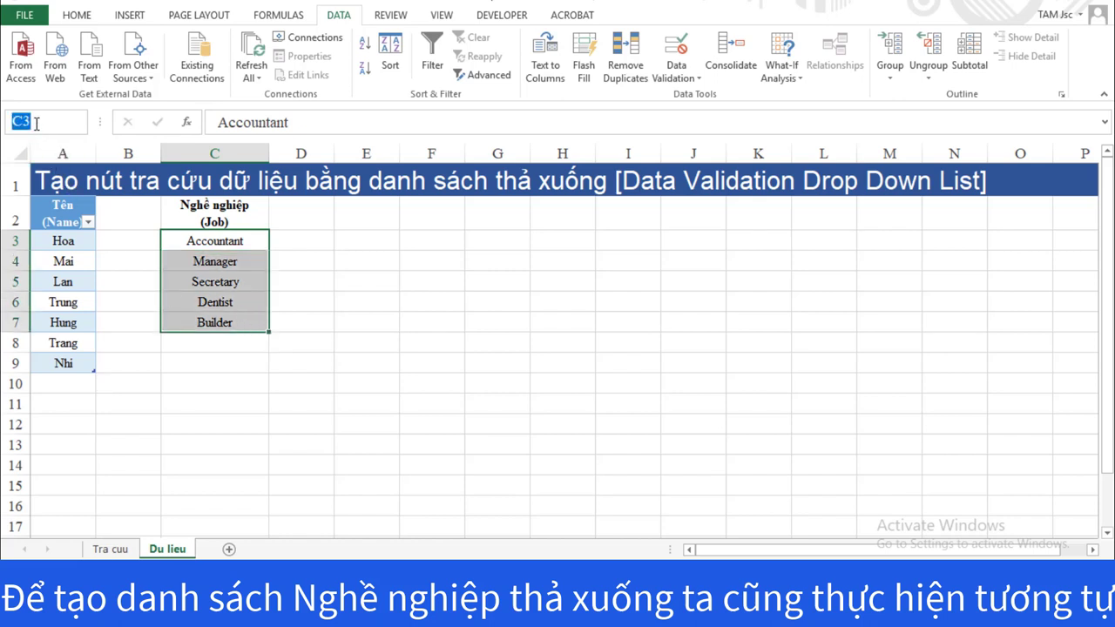
type("Job")
left_click(347, 418)
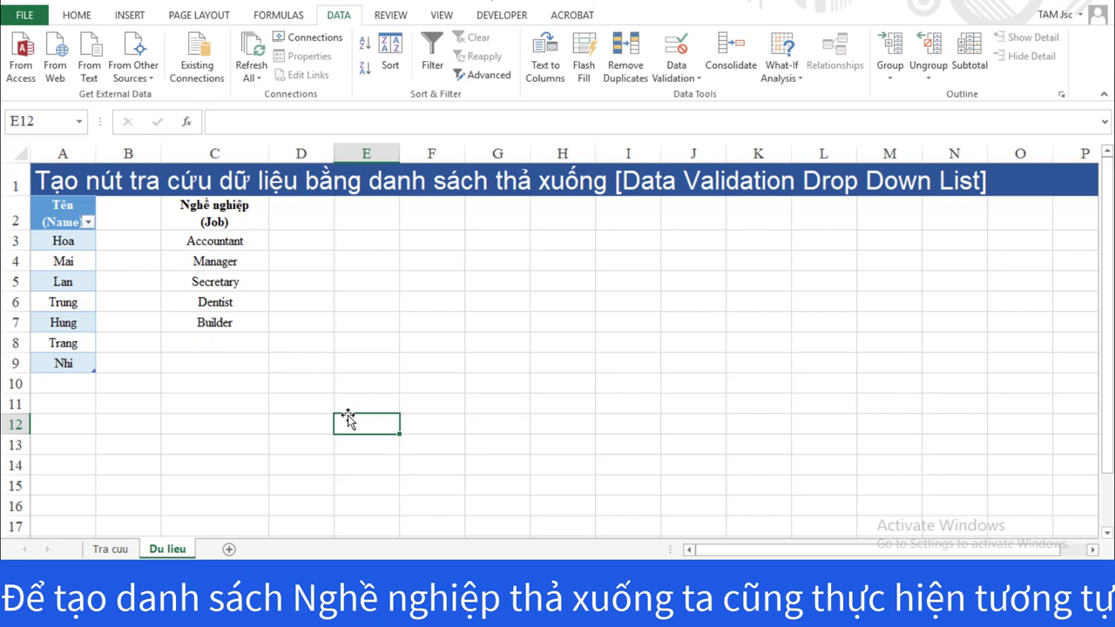
- Convert the Nghề nghiệp heading and jobs in C2:C7 into a table with headers (Table7)
left_click(257, 208)
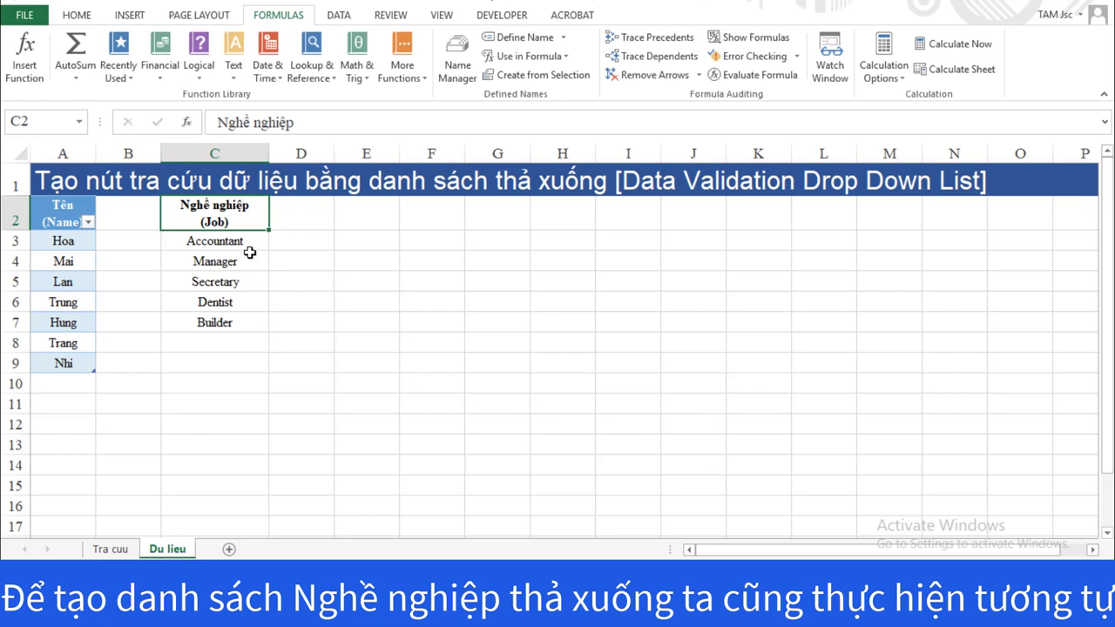
left_click_drag(249, 212, 258, 323)
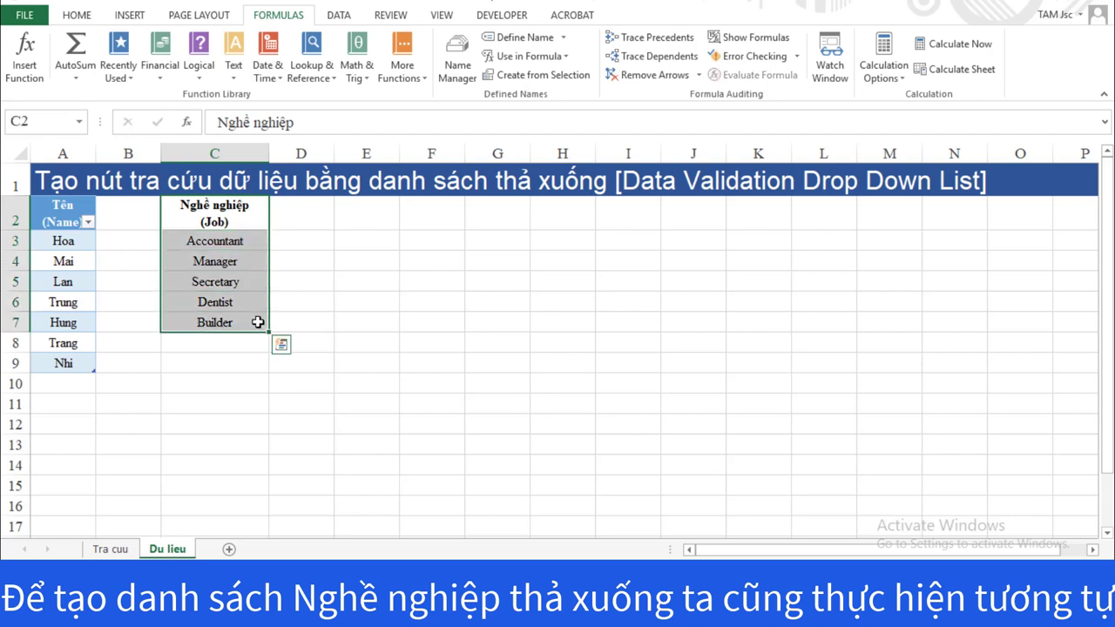
left_click(130, 15)
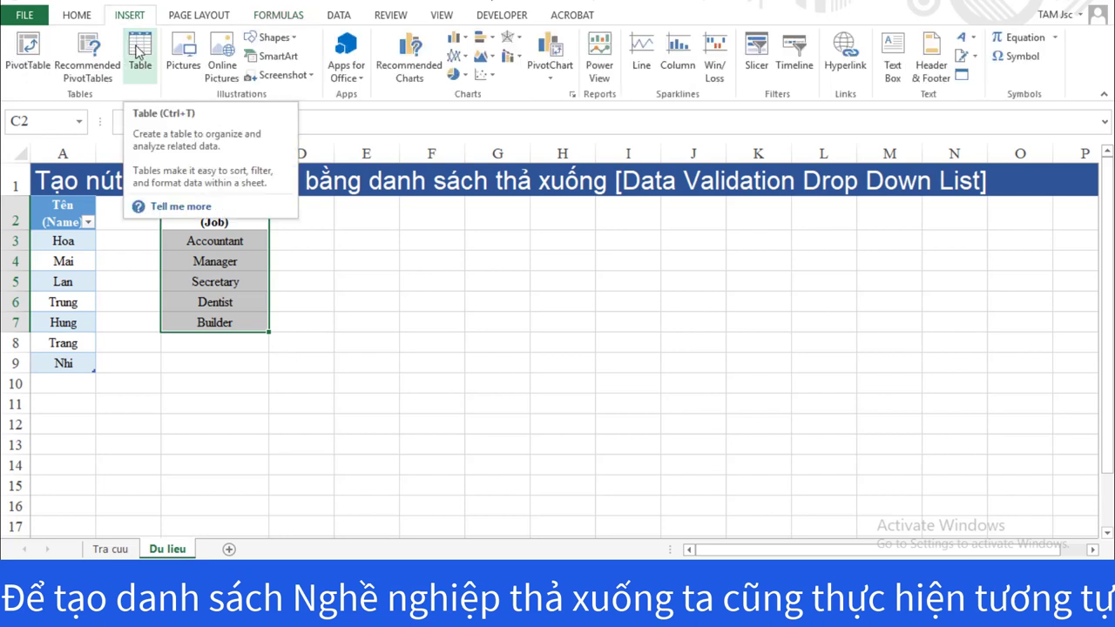
left_click(136, 52)
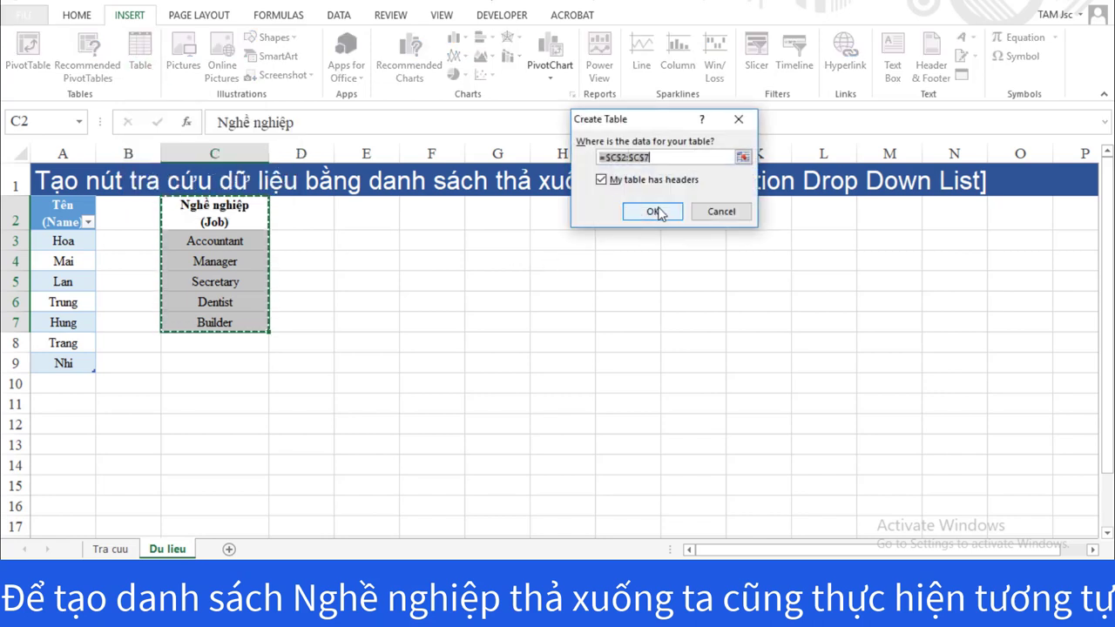
left_click(658, 213)
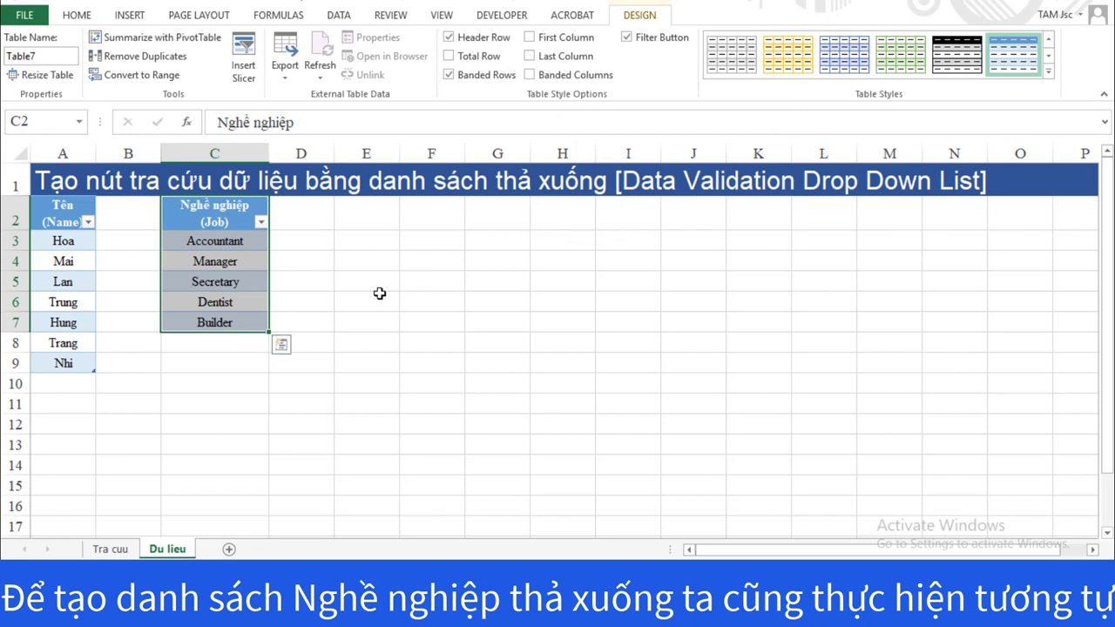
left_click(111, 549)
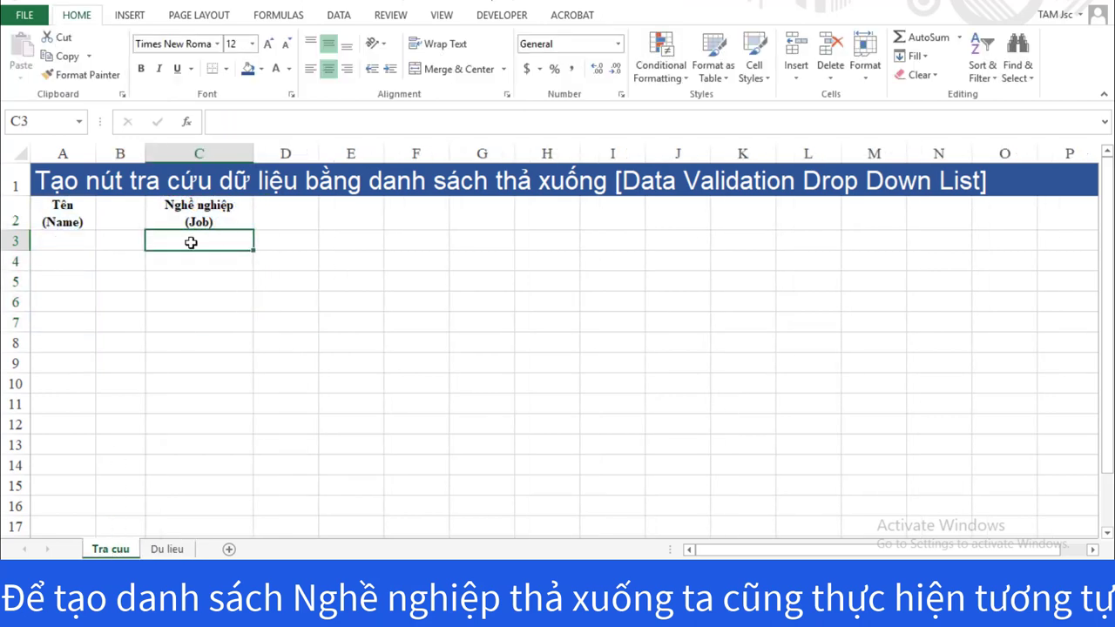
- Give cell C3 a List data validation with source =Job
left_click(344, 23)
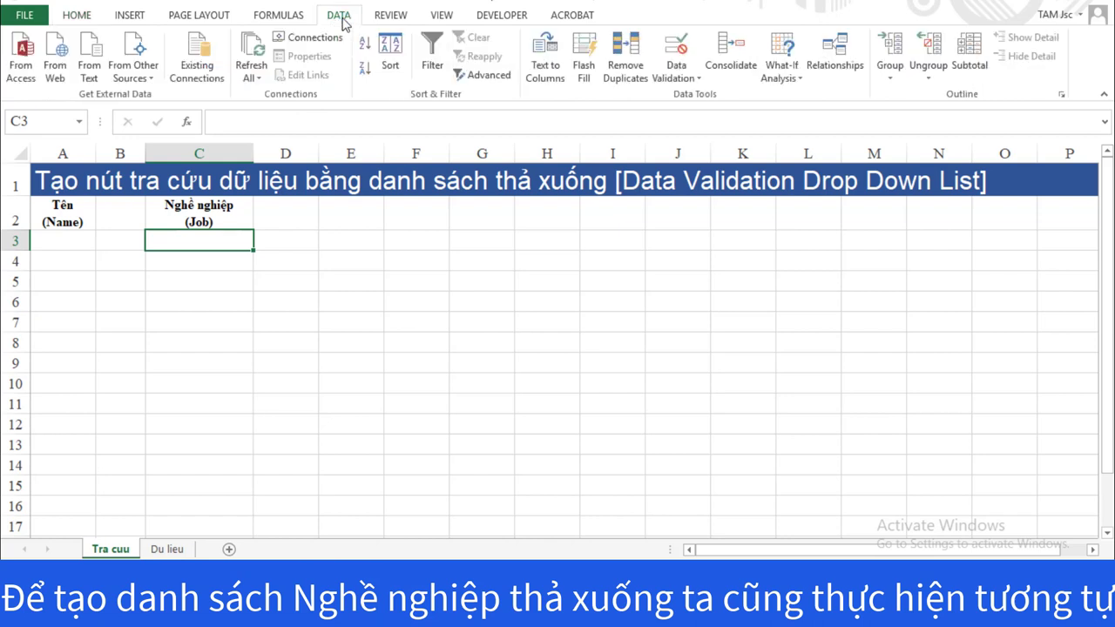
left_click(684, 80)
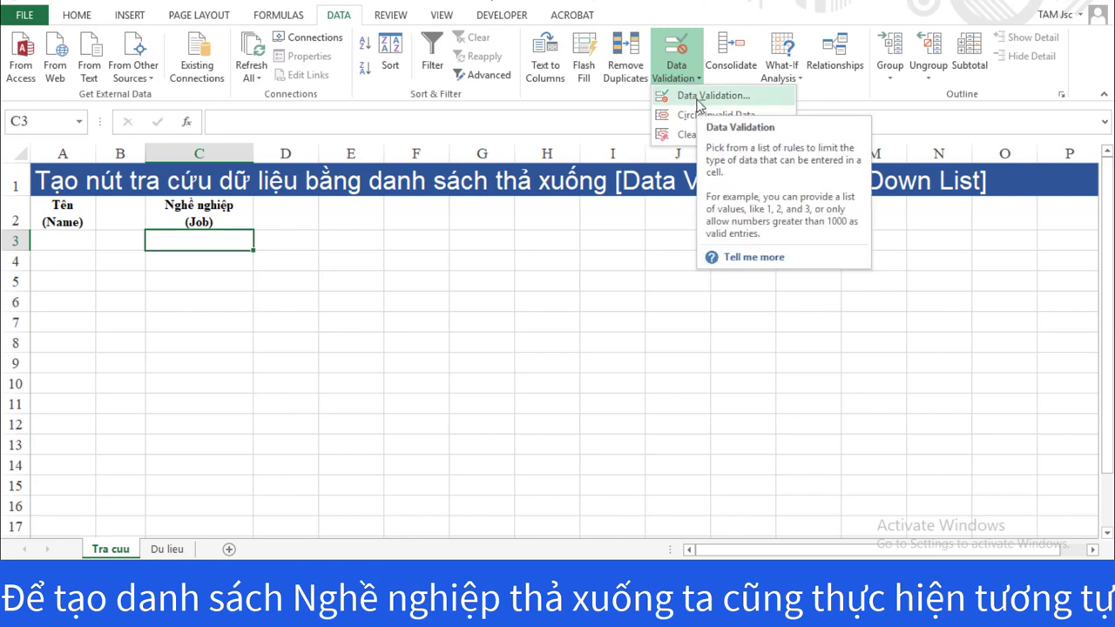
left_click(771, 96)
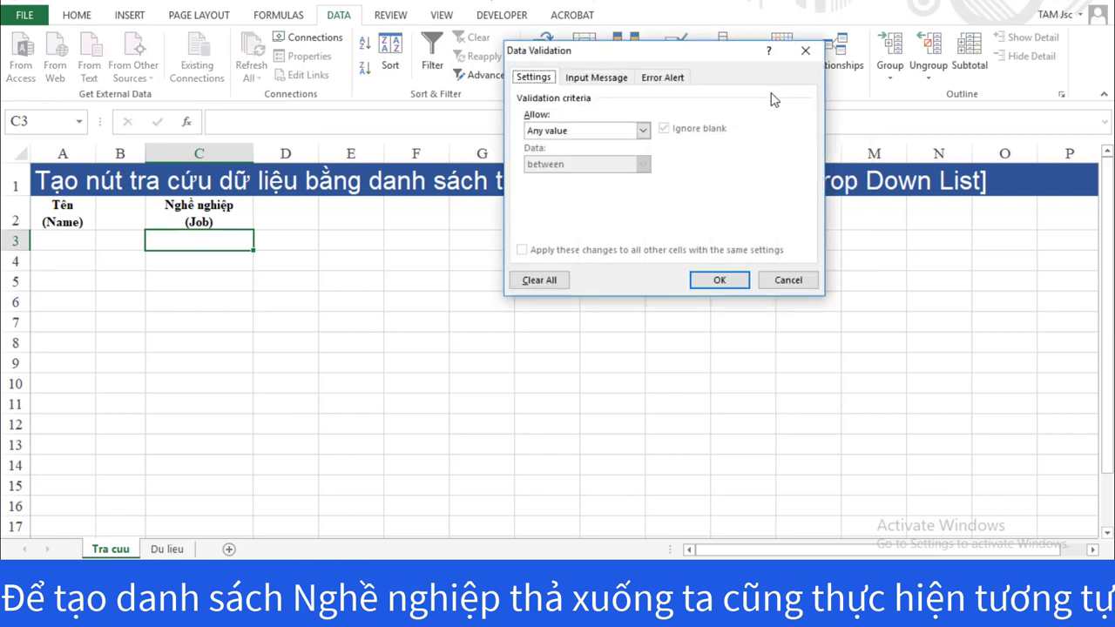
left_click(643, 130)
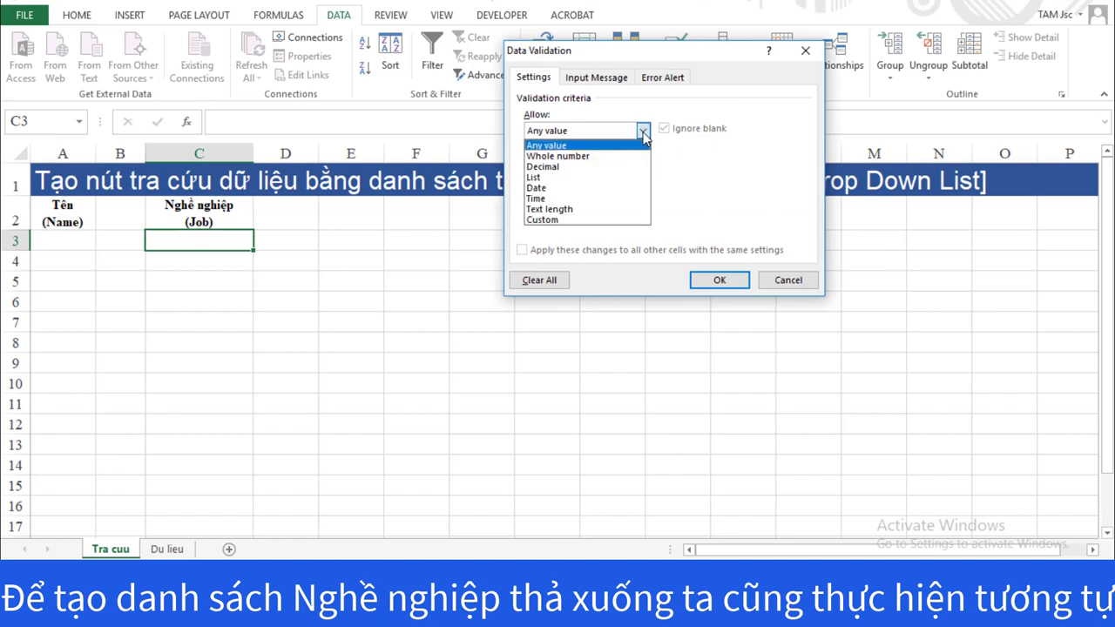
left_click(607, 177)
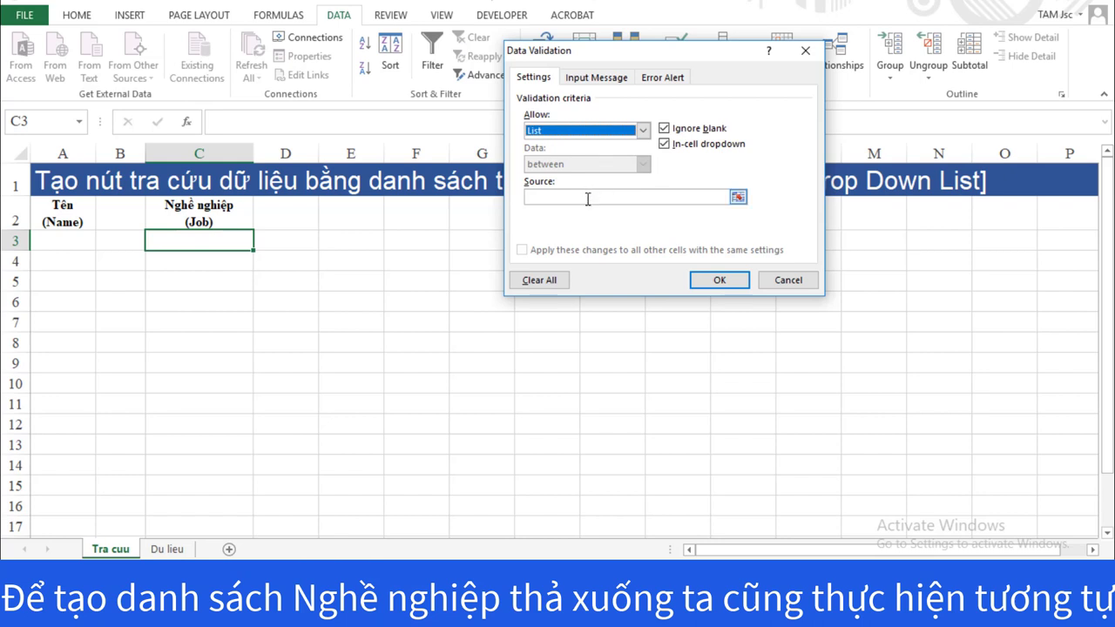
left_click(588, 199)
type("=Job")
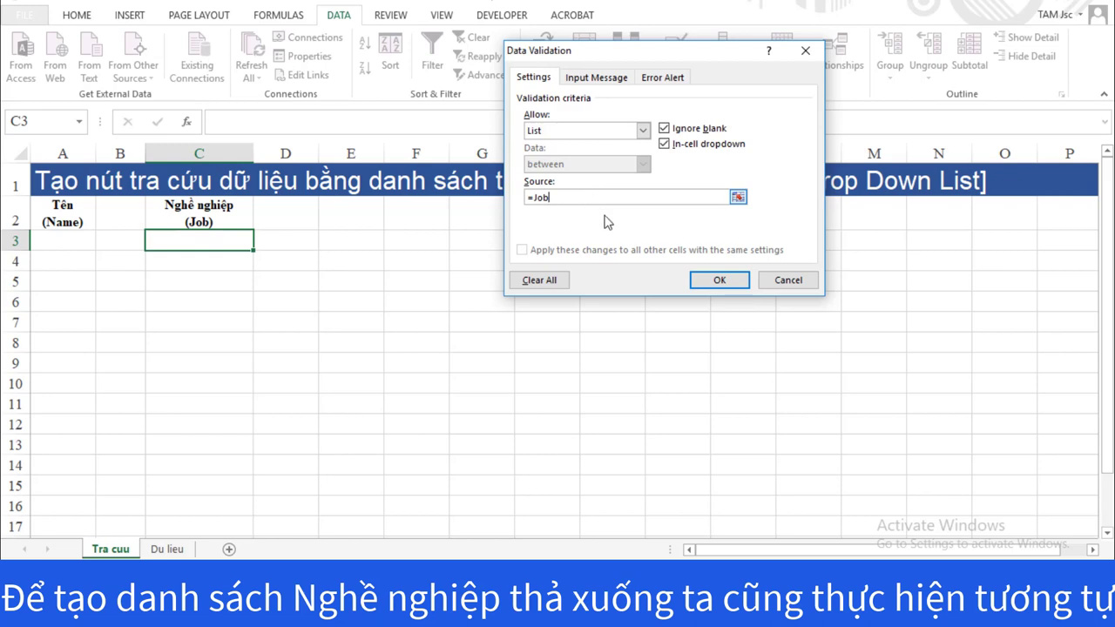
left_click(720, 281)
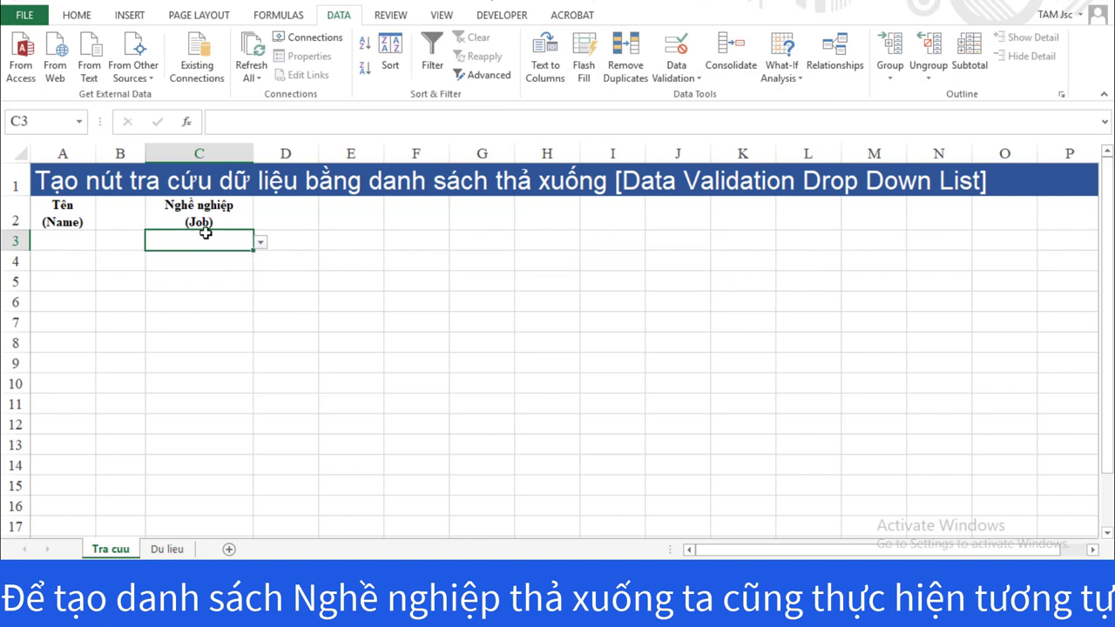
- Test C3's drop-down of five jobs, then return to the Du lieu sheet
left_click(262, 244)
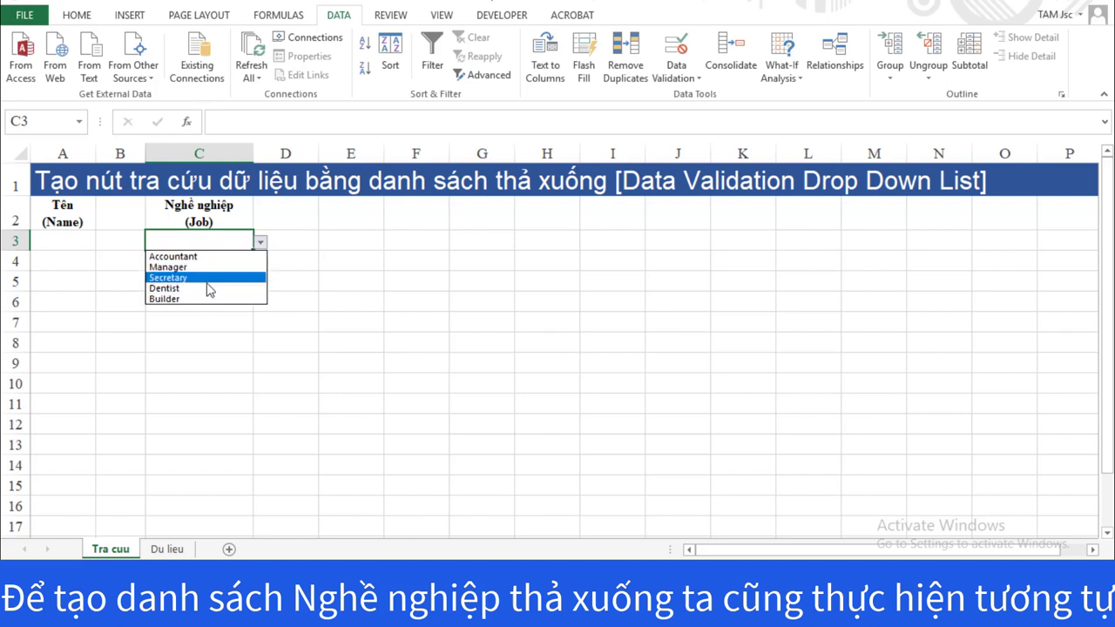
left_click(203, 315)
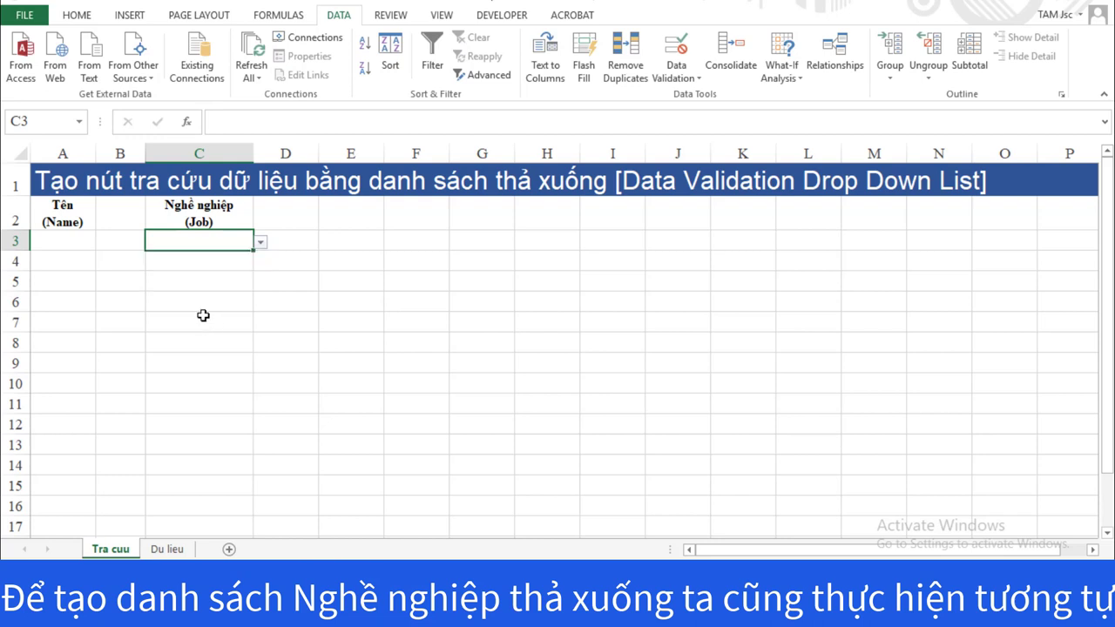
left_click(166, 549)
left_click(213, 350)
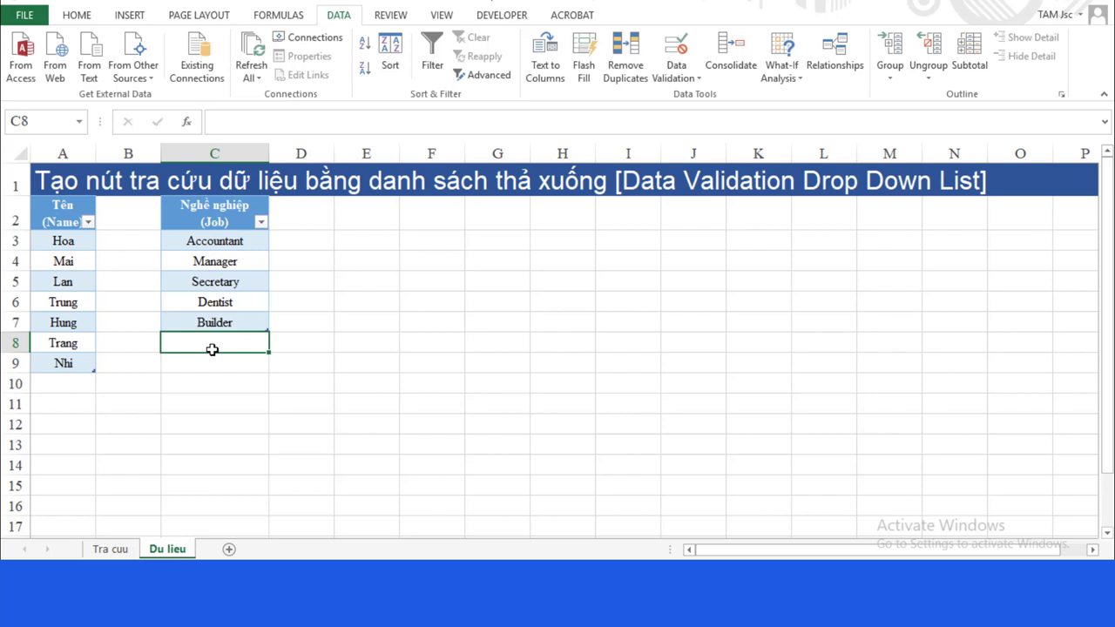
- Add PR to the job table on Du lieu and confirm it appears in C3's drop-down on Tra cuu
type("PR")
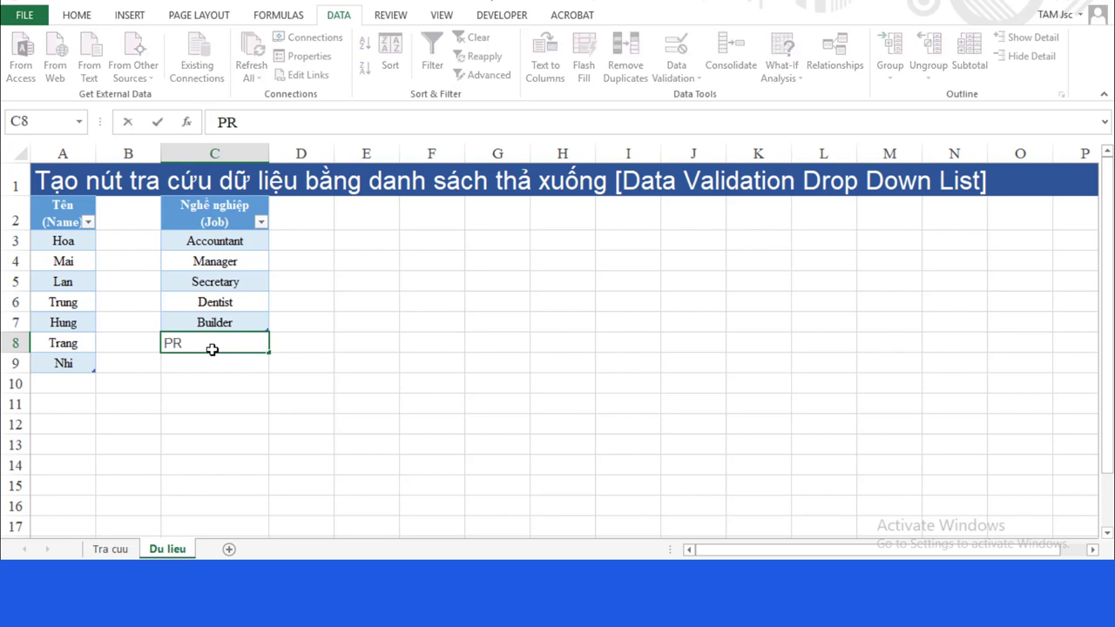
key("Return")
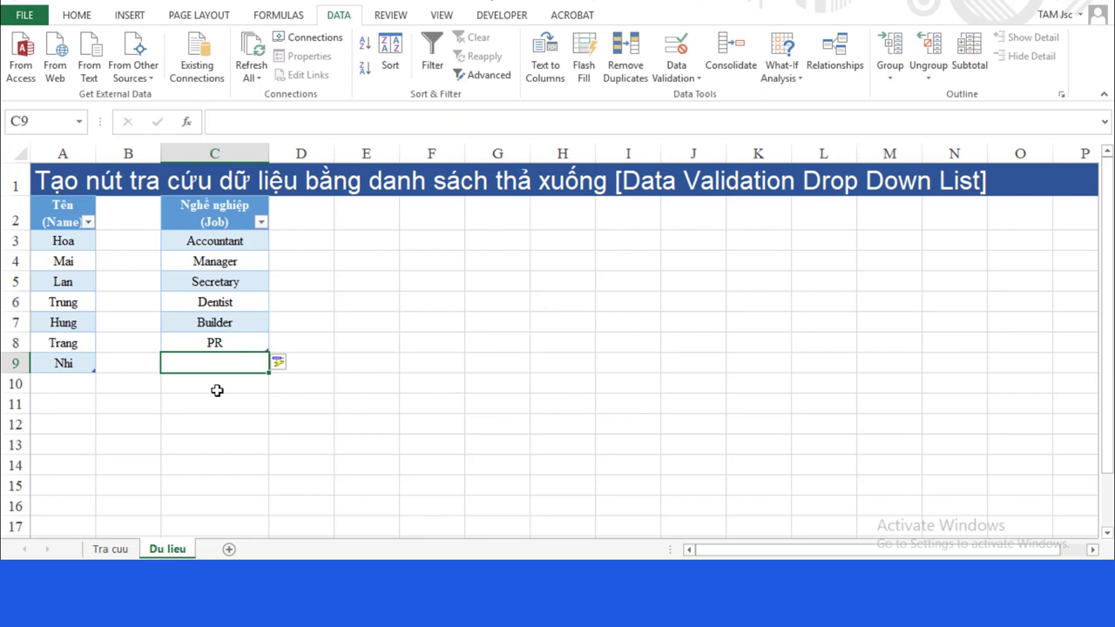
left_click(126, 549)
left_click(260, 243)
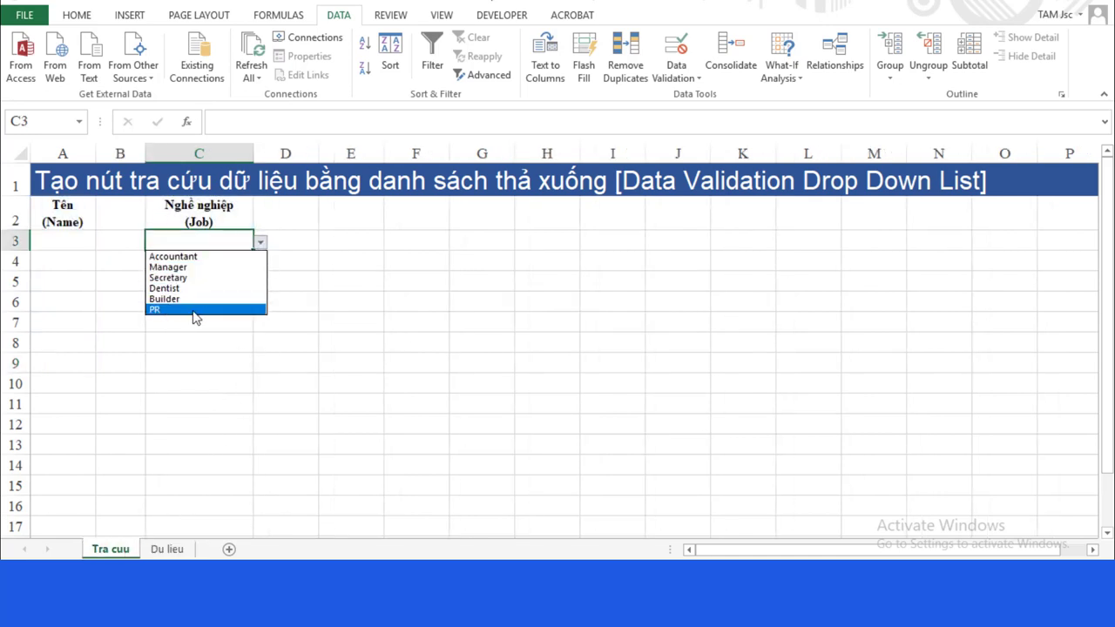
left_click(185, 518)
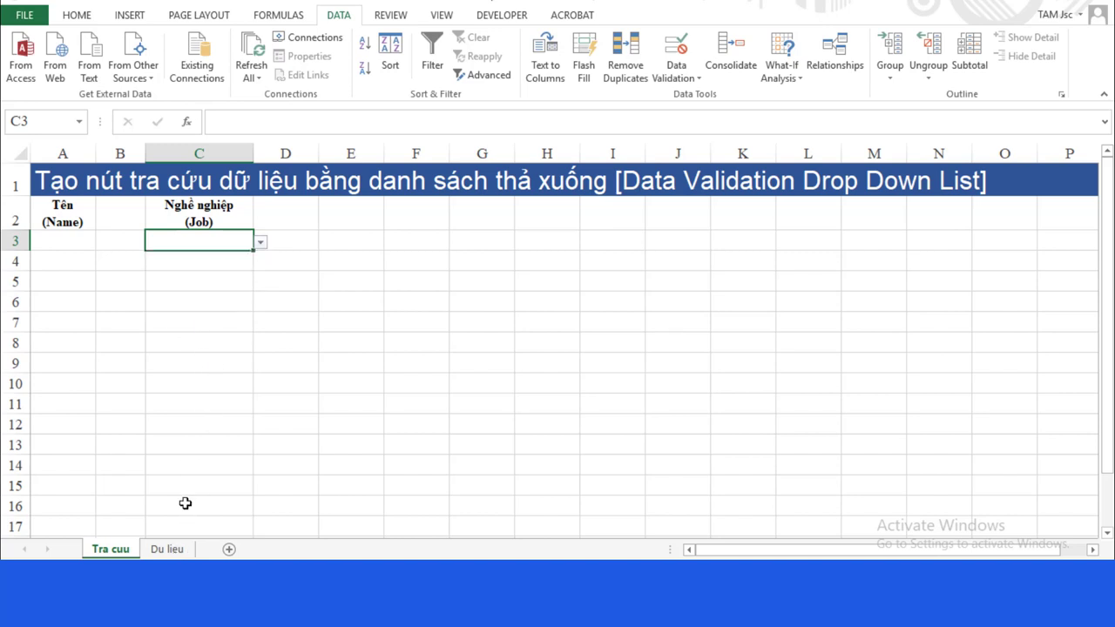
- Add IT below PR in the job table and verify C3's drop-down now lists it
left_click(168, 549)
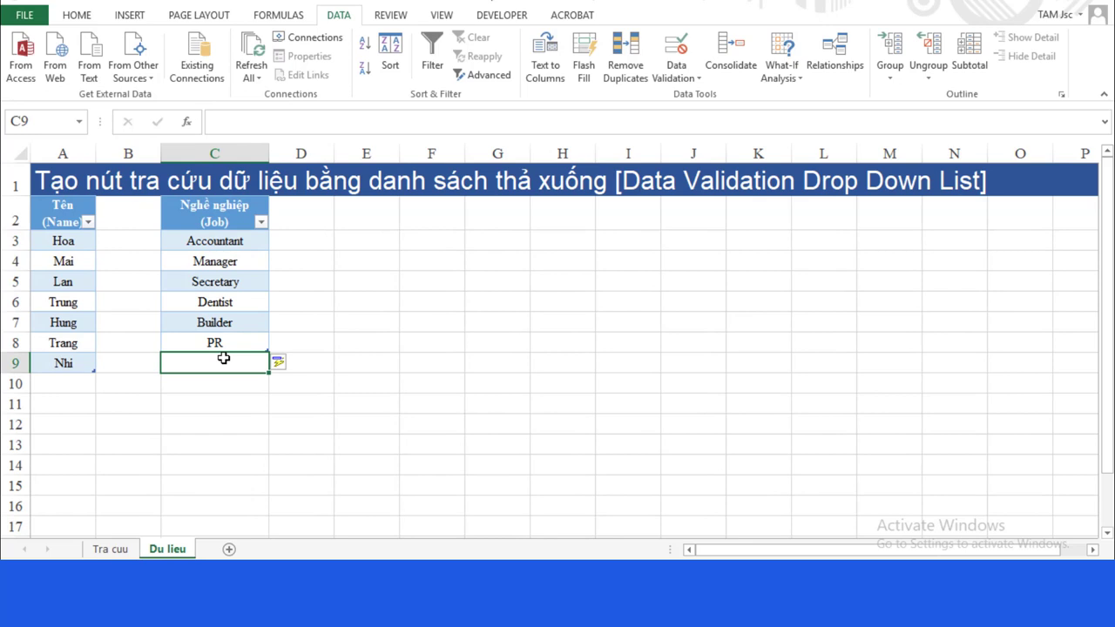
type("IT")
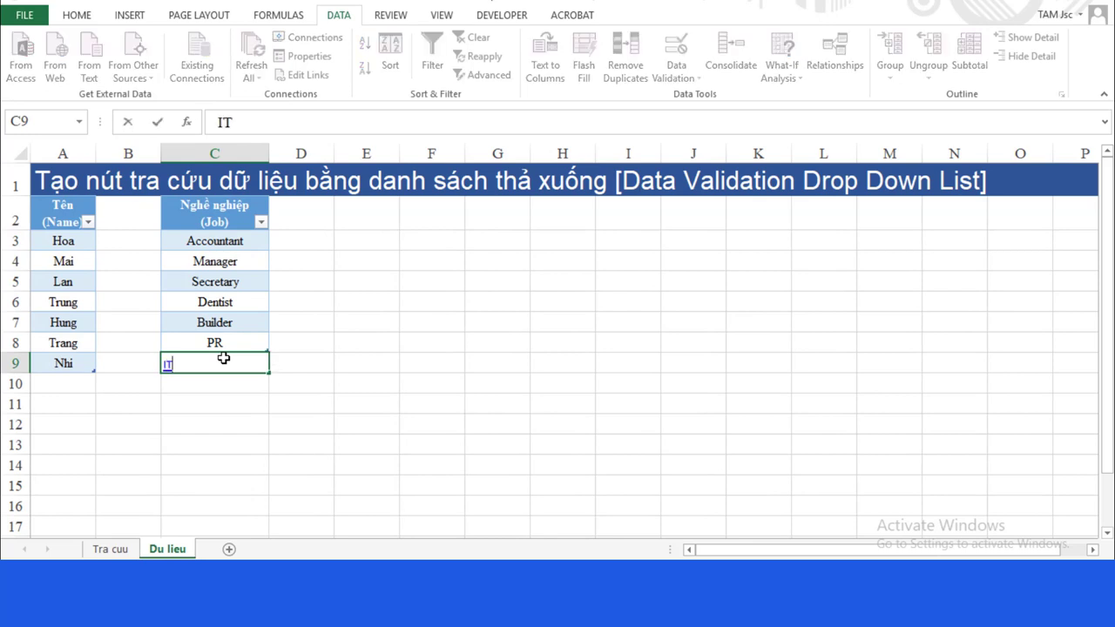
key("Return")
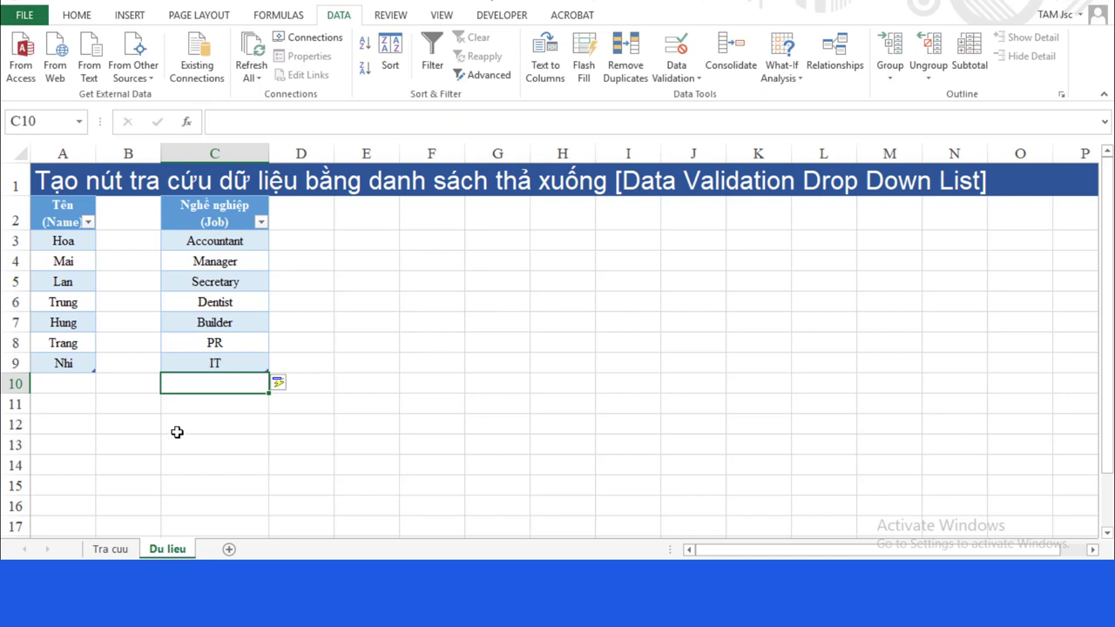
left_click(121, 549)
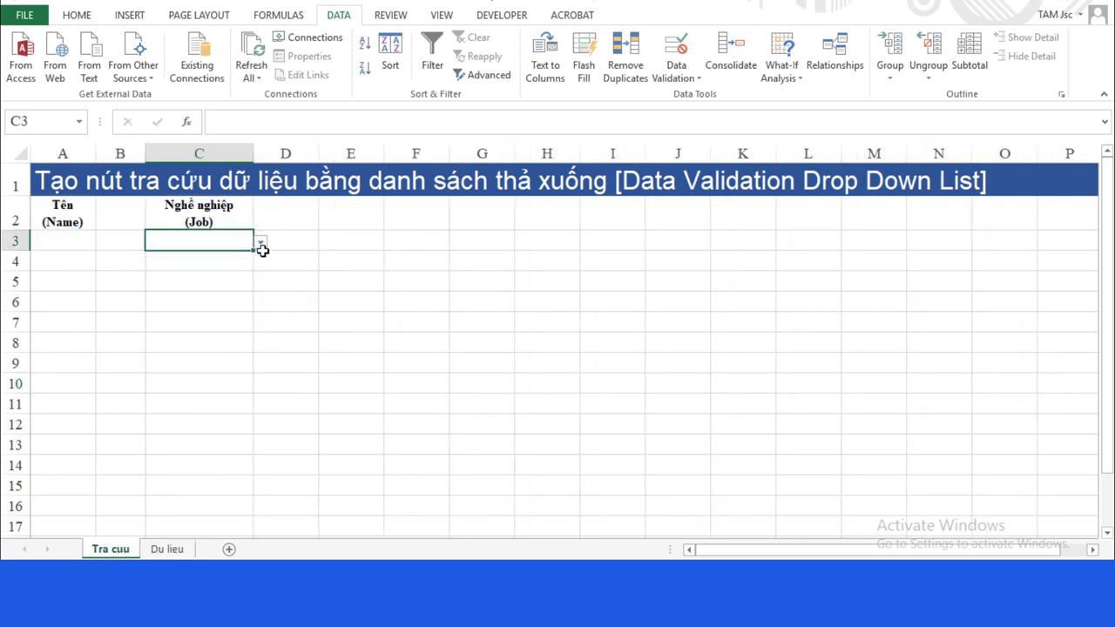
left_click(260, 245)
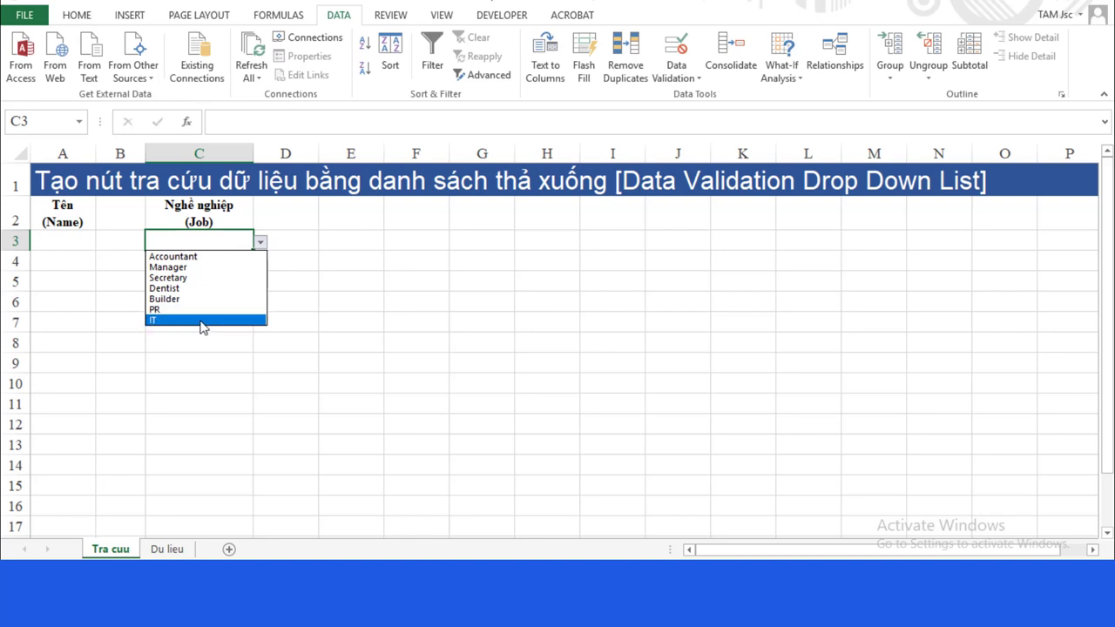
left_click(334, 371)
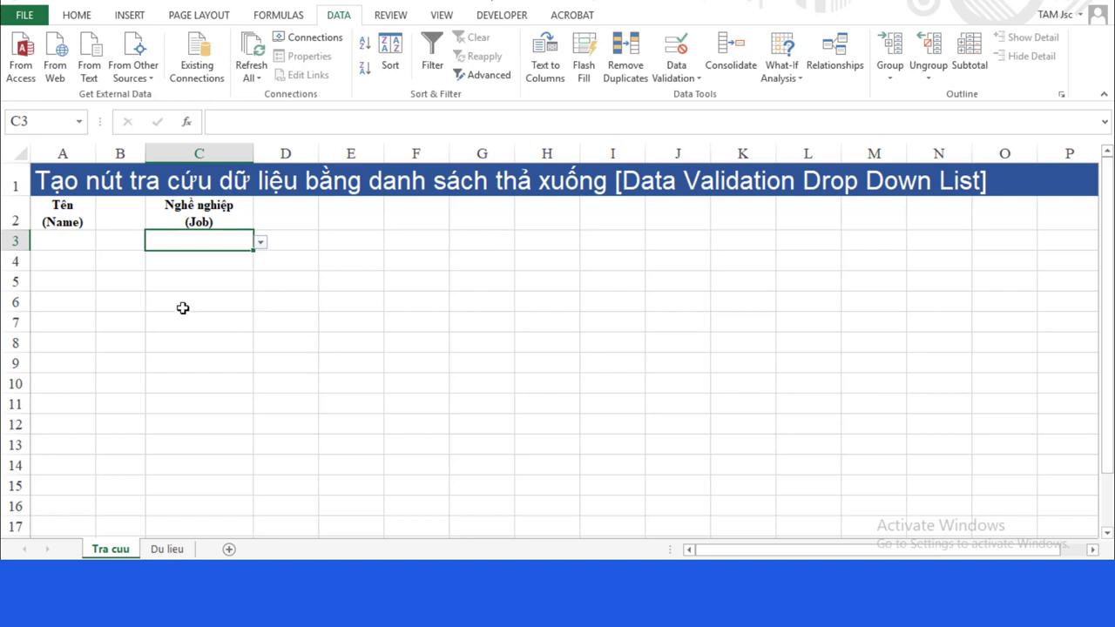
left_click(83, 243)
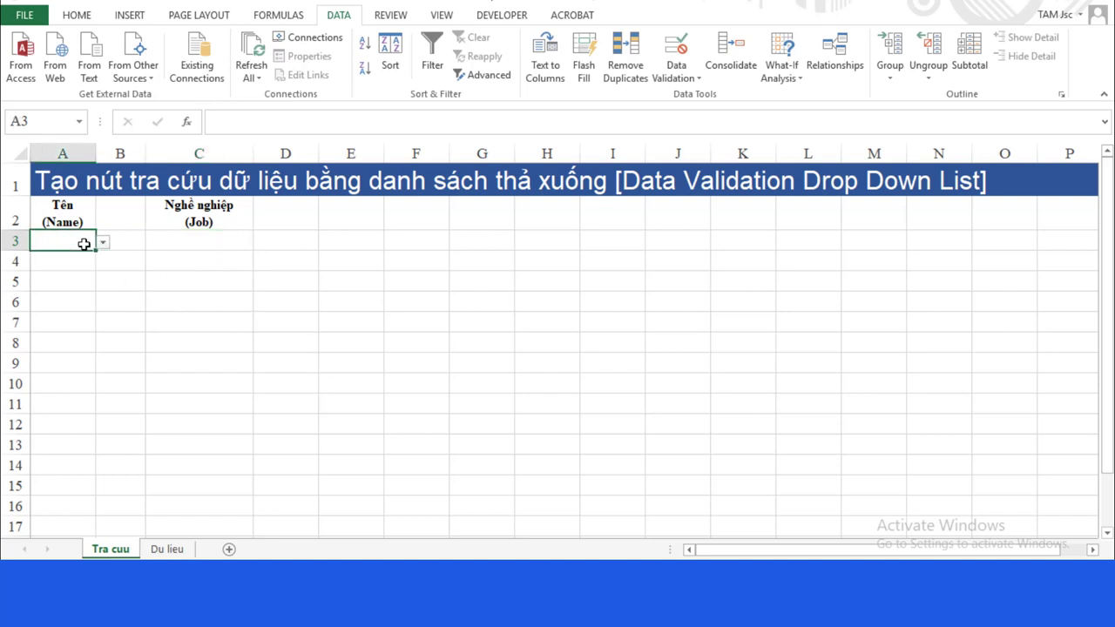
left_click(104, 243)
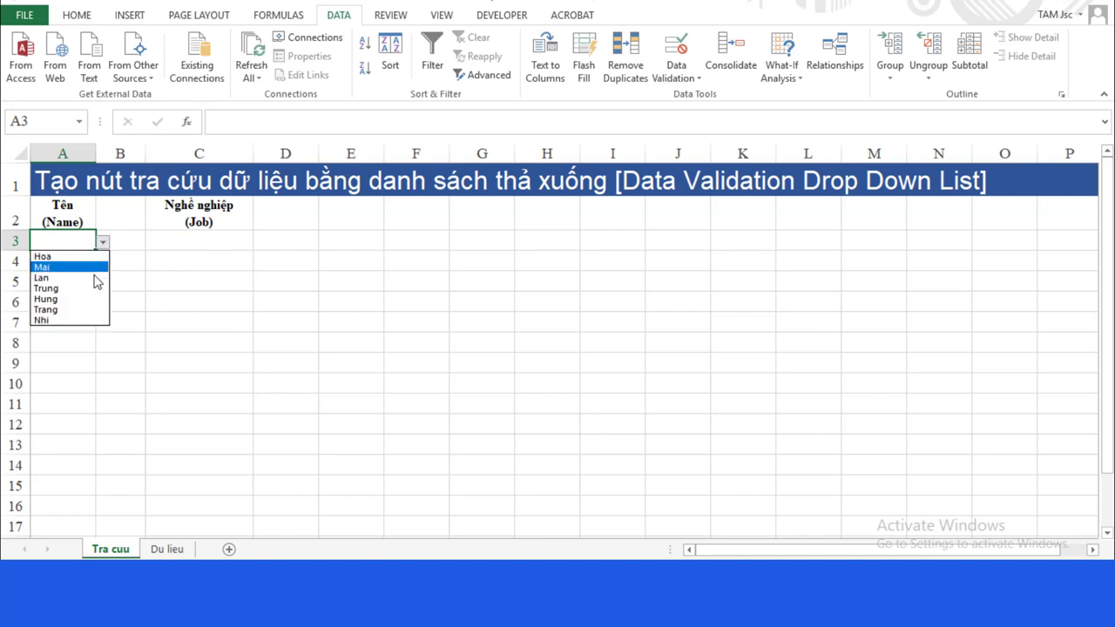
left_click(197, 328)
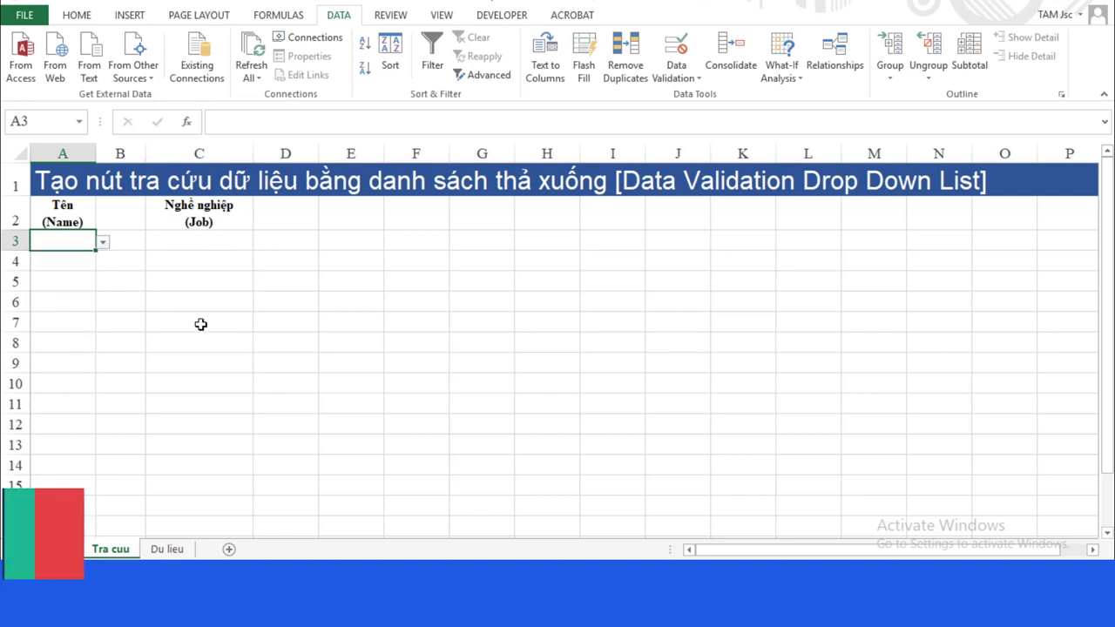
left_click(251, 242)
left_click(256, 243)
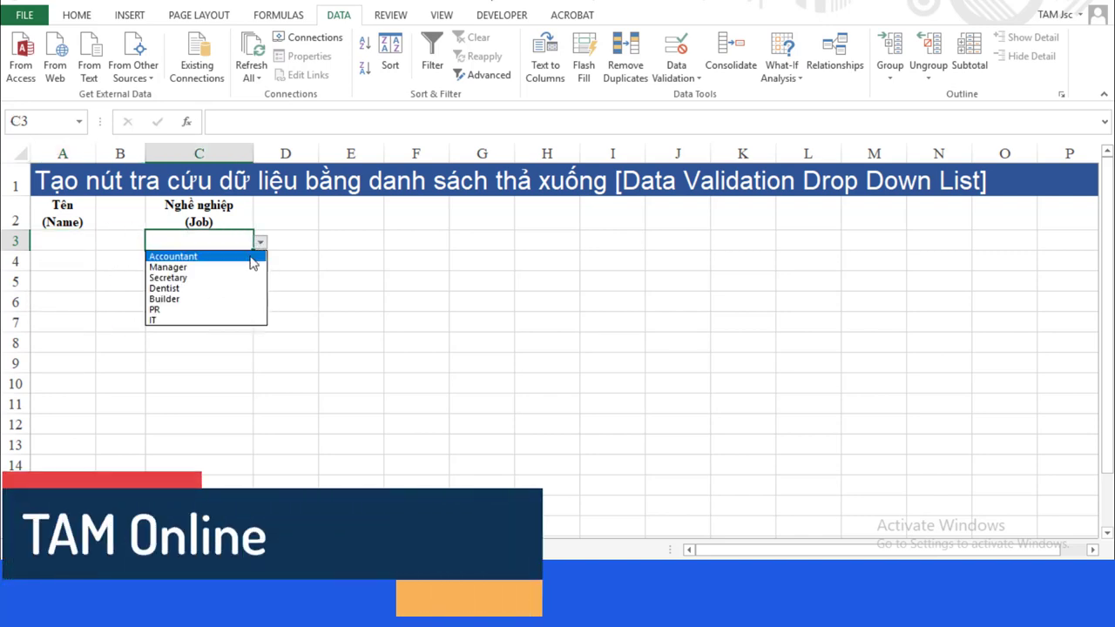
key("Escape")
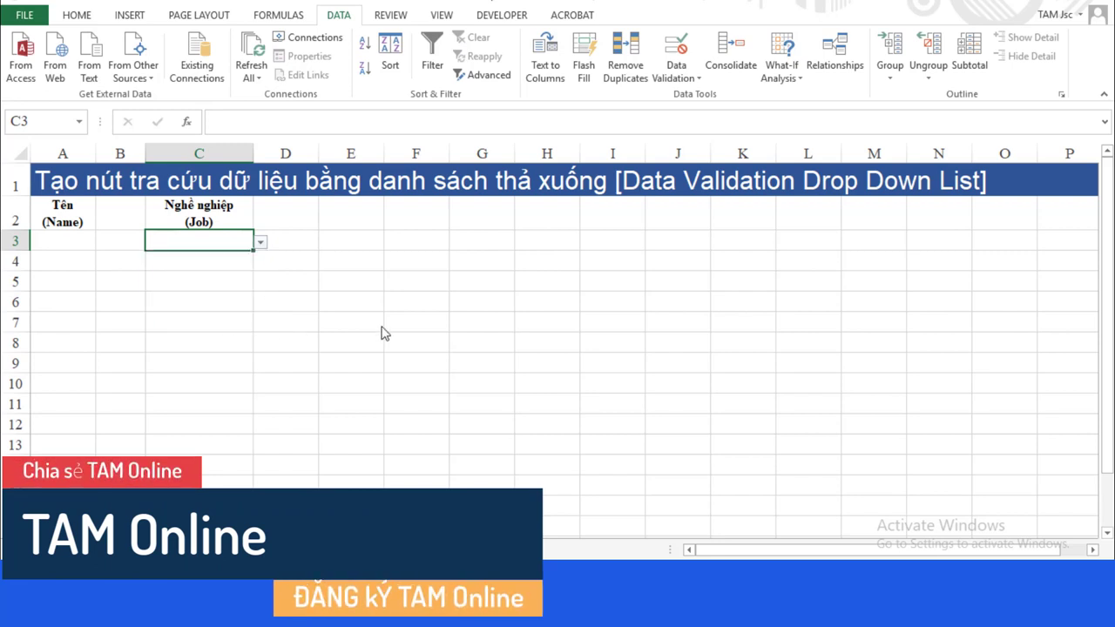
left_click(230, 327)
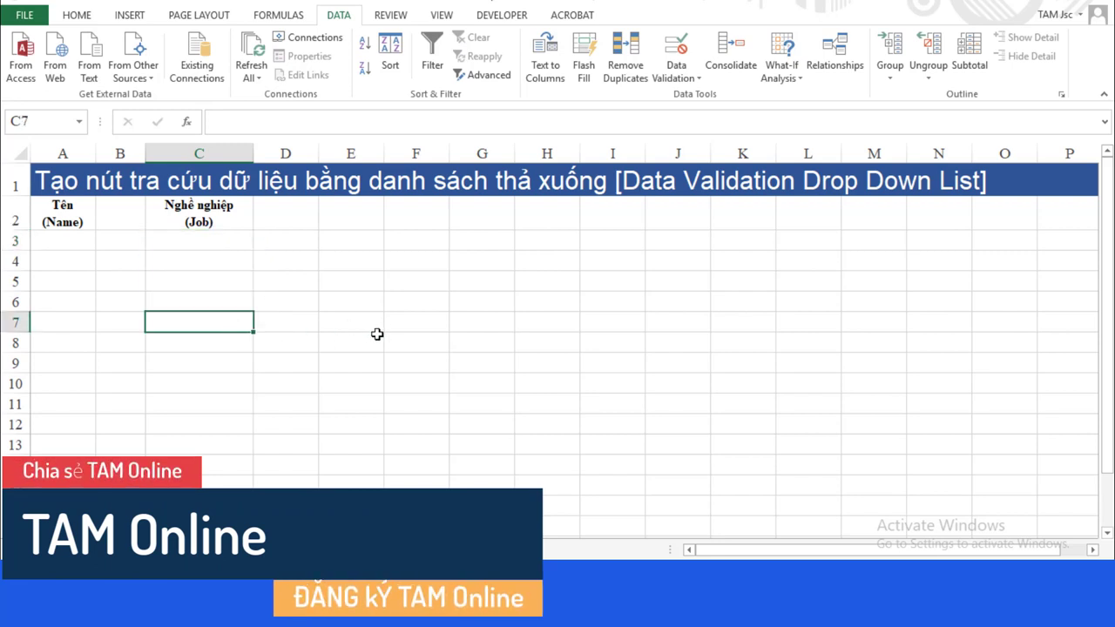